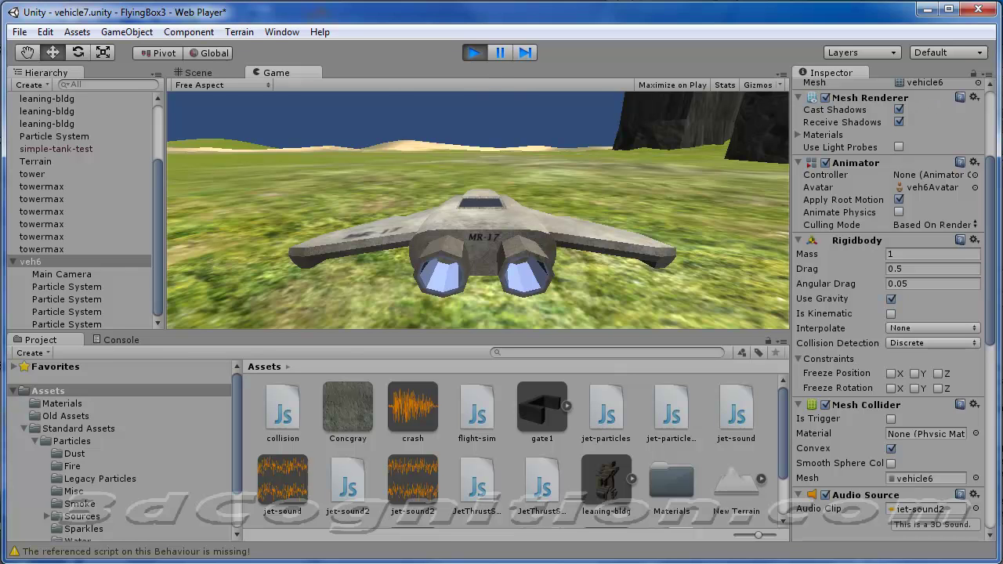
# Stop the running flight simulator game, then switch to Firefox and enlarge its window to fill the screen.
pyautogui.click(474, 53)
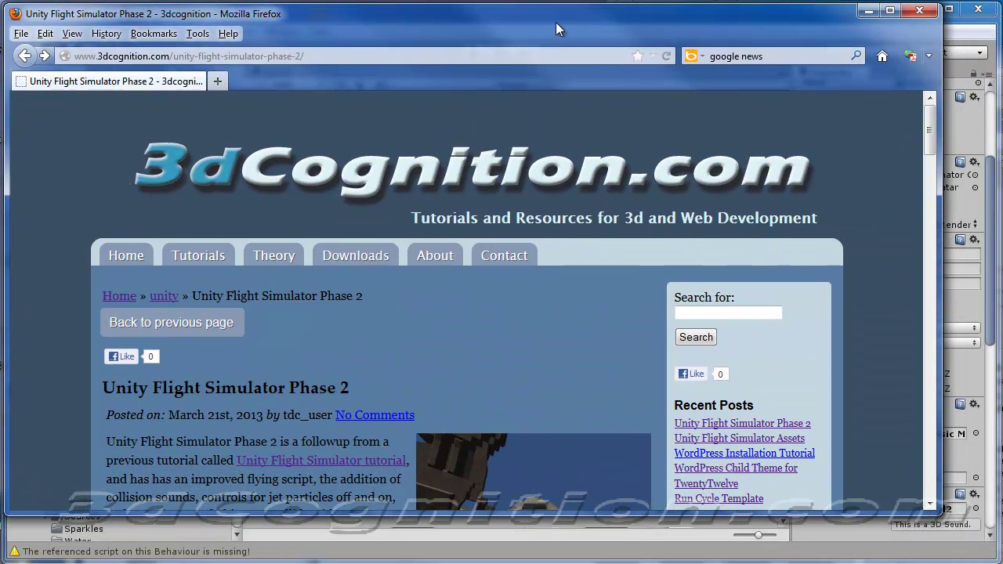
pyautogui.moveTo(934, 513); pyautogui.dragTo(991, 555)
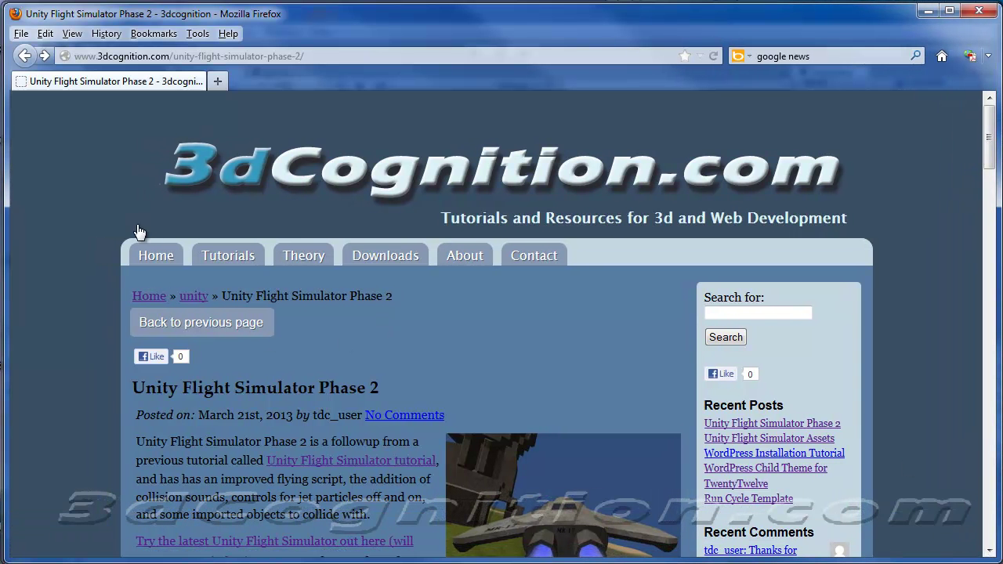
# Open the Unity Flight Simulator Phase 2 post from the Unity tutorials section of 3dcognition.com.
pyautogui.click(155, 260)
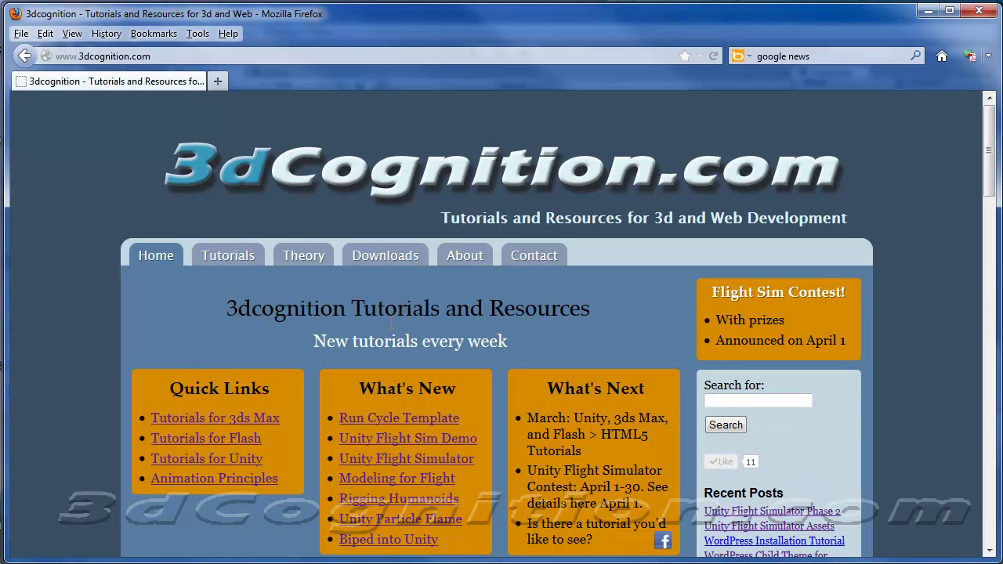
pyautogui.click(219, 261)
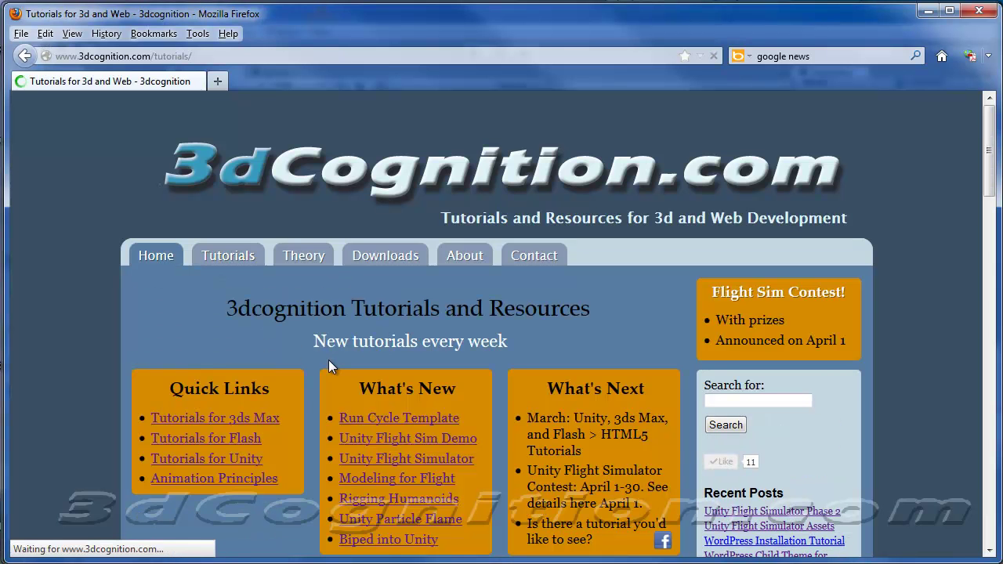
pyautogui.scroll(-10, 231, 415)
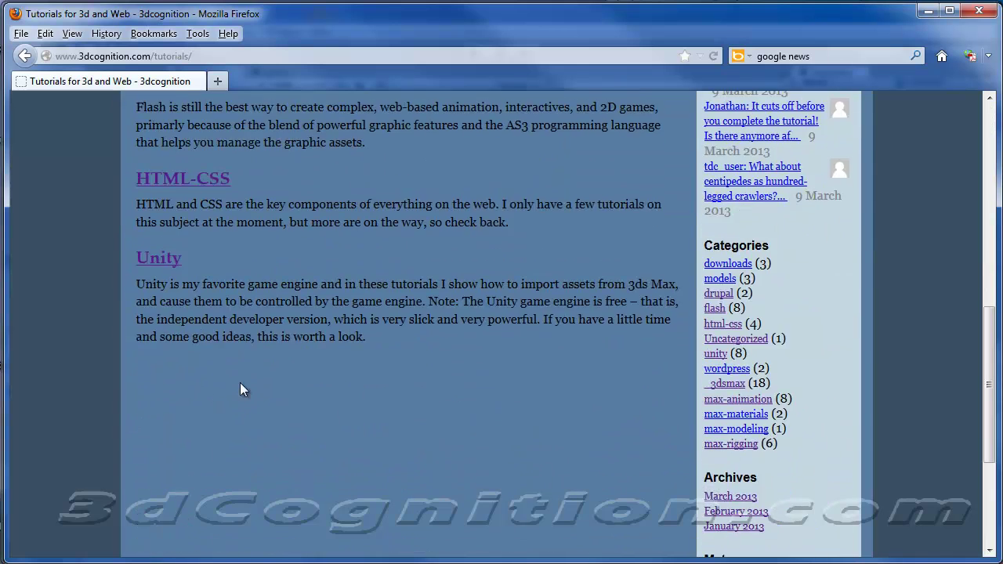
pyautogui.scroll(10, 240, 382)
pyautogui.click(446, 302)
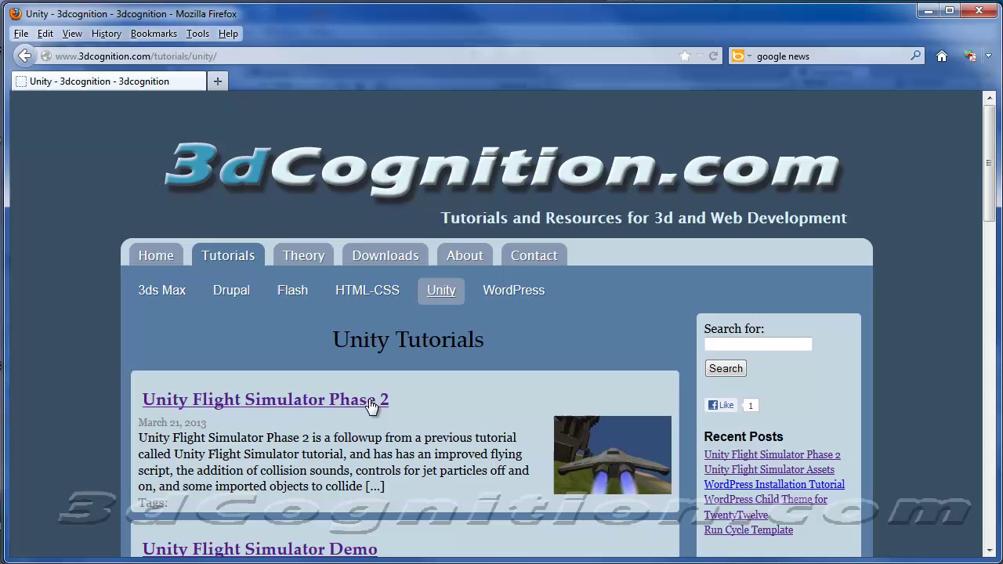
pyautogui.click(301, 402)
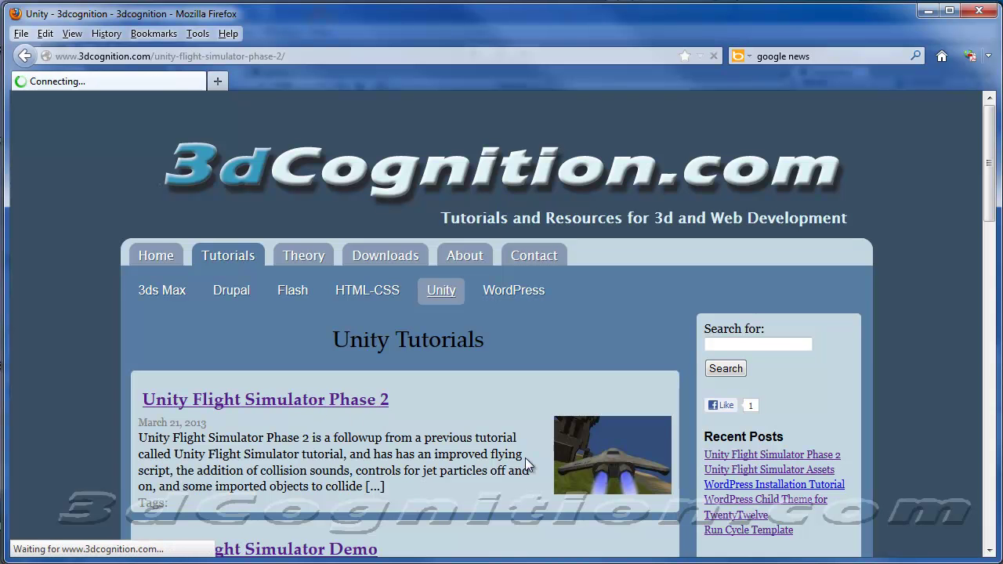
# Read the post's introduction and examine the collision.js script, highlighting its name and full code.
pyautogui.scroll(-3, 457, 387)
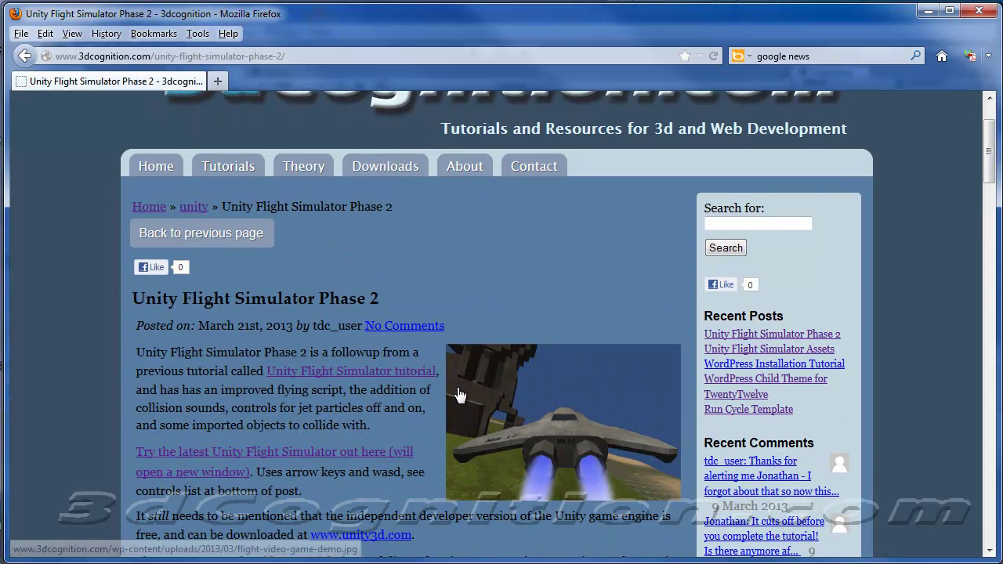
pyautogui.scroll(-3, 441, 358)
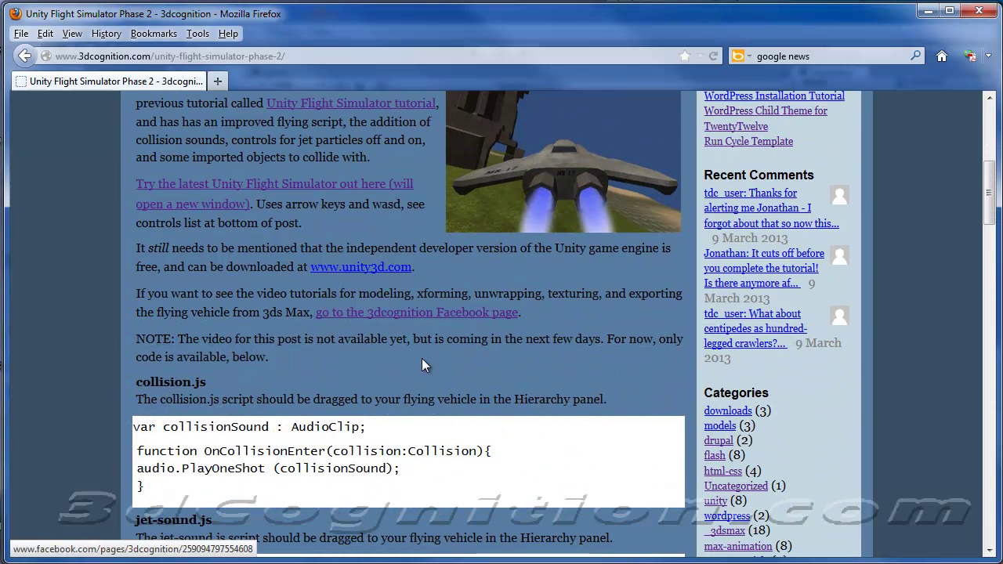
pyautogui.scroll(-5, 421, 358)
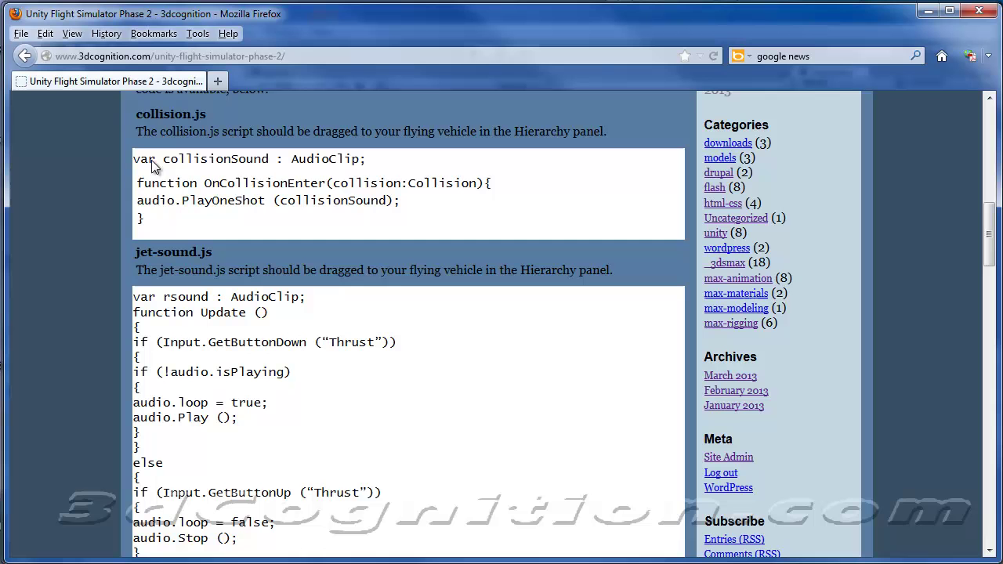
pyautogui.moveTo(213, 120); pyautogui.dragTo(138, 133)
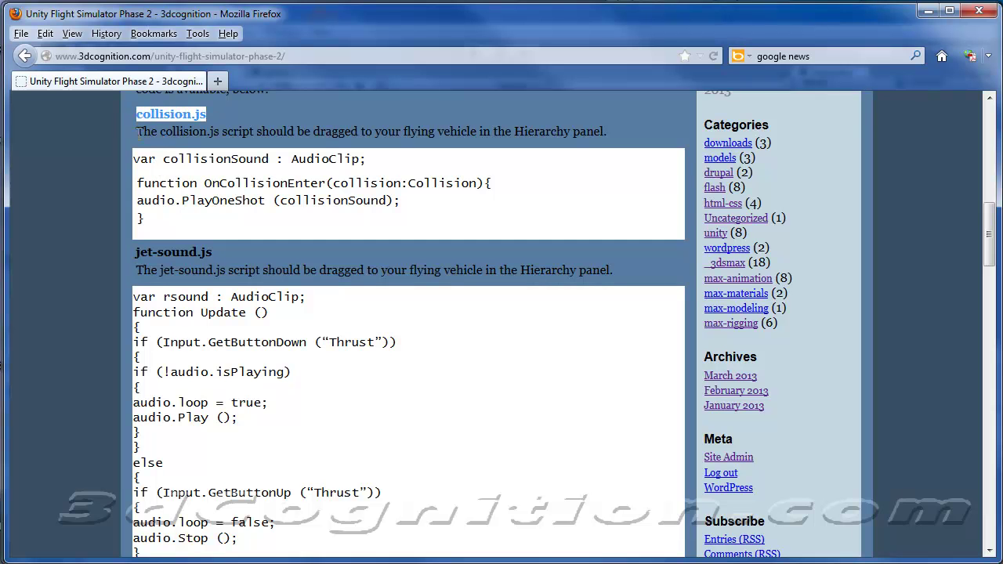
pyautogui.moveTo(178, 226); pyautogui.dragTo(137, 161)
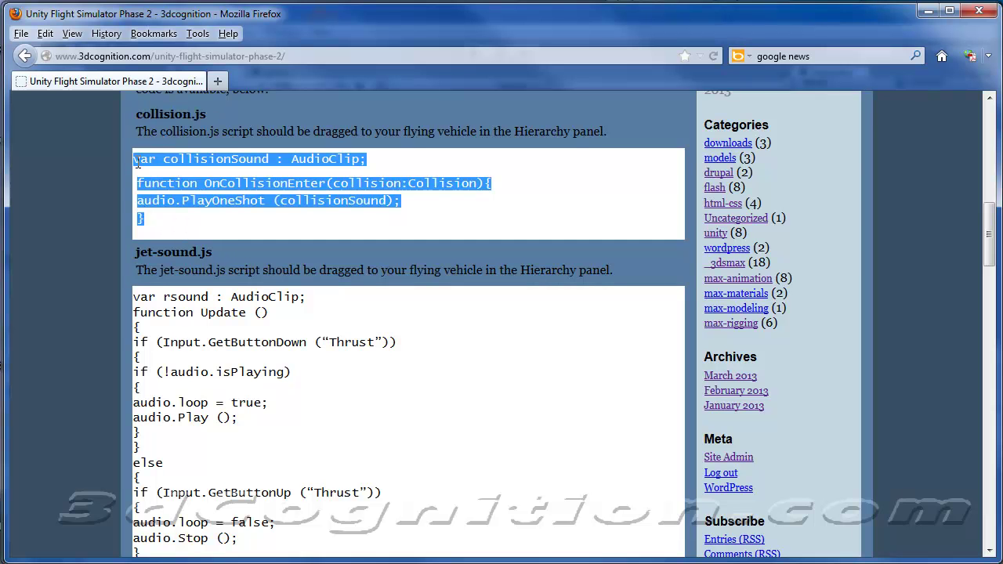
pyautogui.click(352, 202)
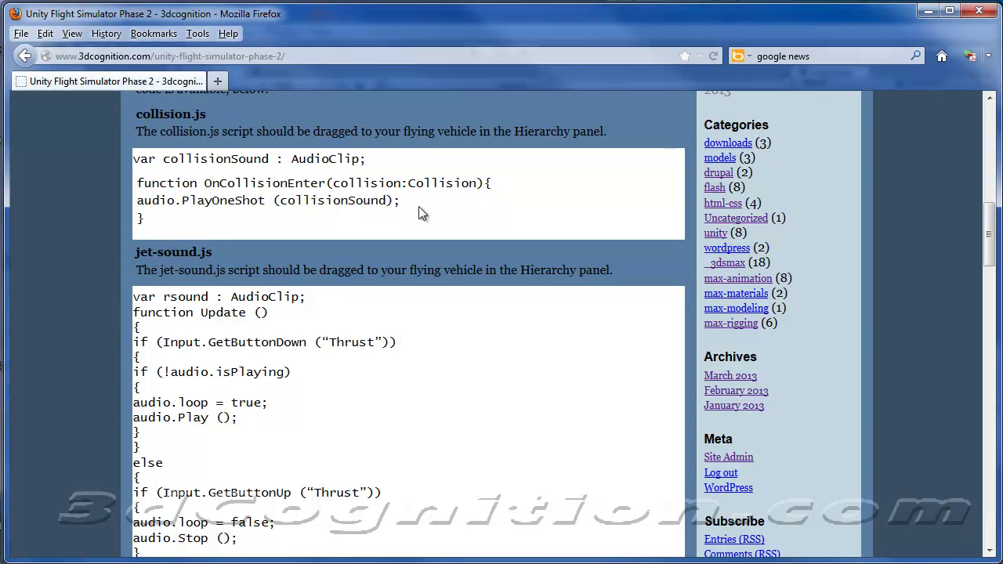
pyautogui.moveTo(152, 222); pyautogui.dragTo(131, 165)
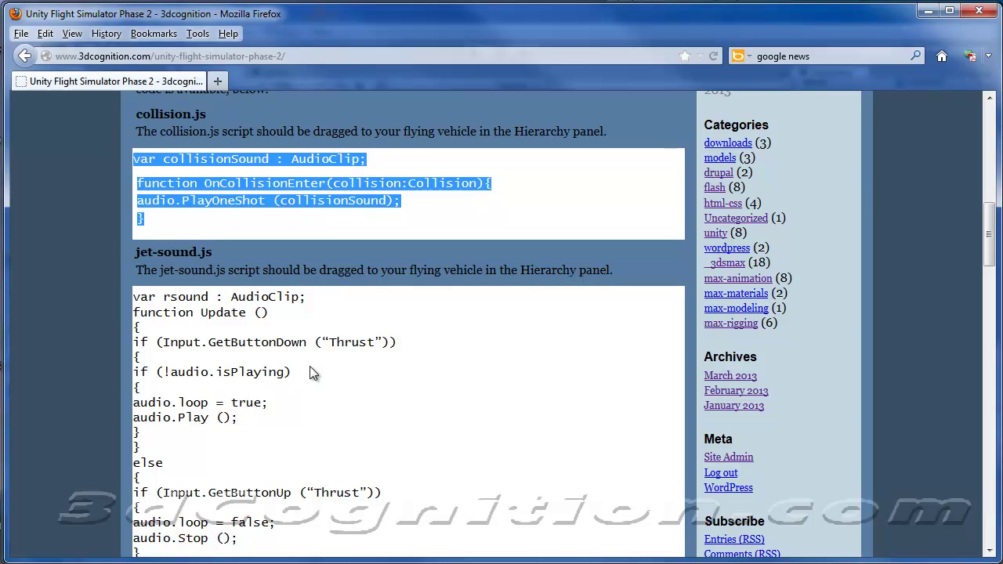
# Examine the jet-sound.js script, highlighting its name, its code, the Thrust input name and the audio loop line.
pyautogui.scroll(-2, 326, 350)
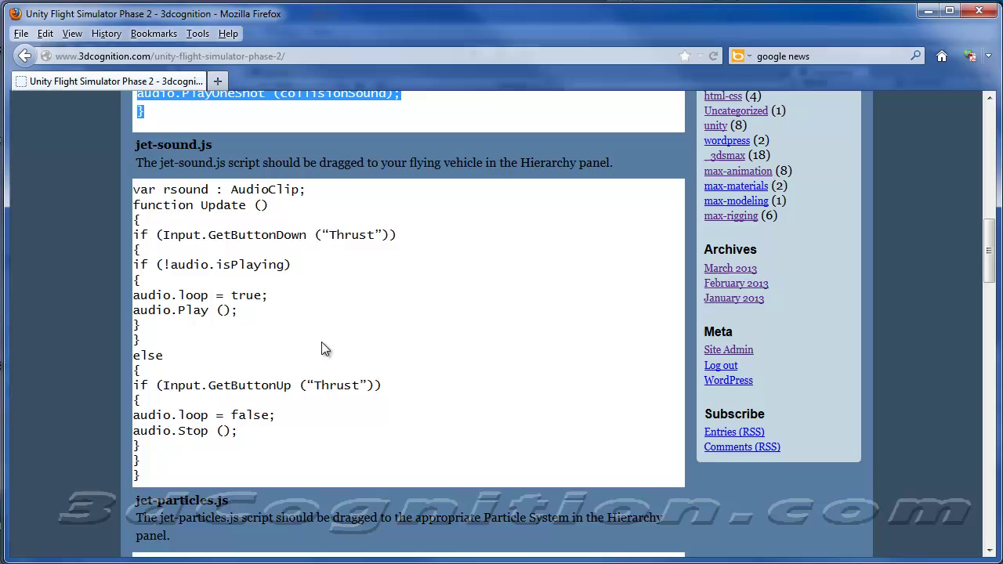
pyautogui.moveTo(229, 165); pyautogui.dragTo(132, 162)
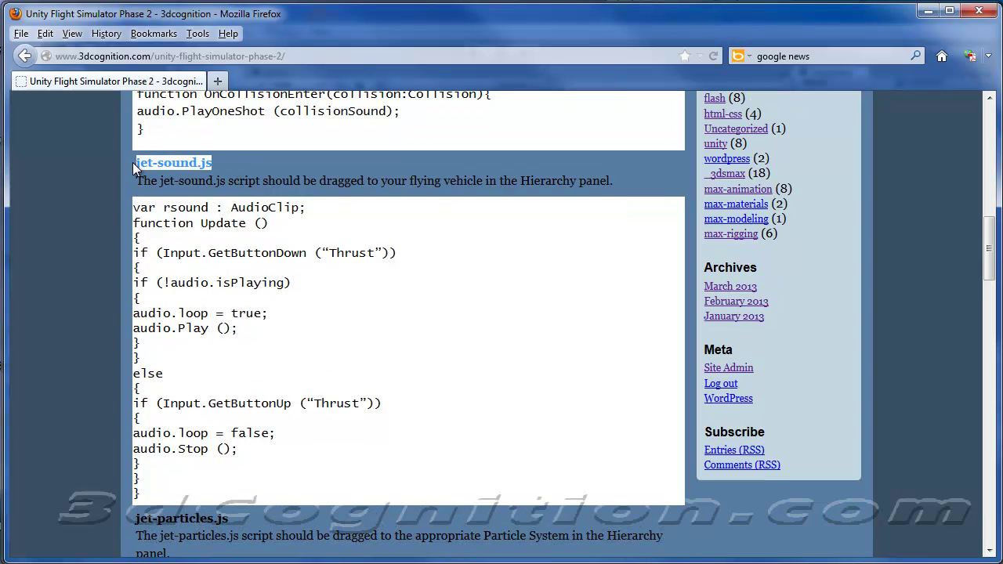
pyautogui.moveTo(172, 491); pyautogui.dragTo(139, 220)
pyautogui.click(317, 260)
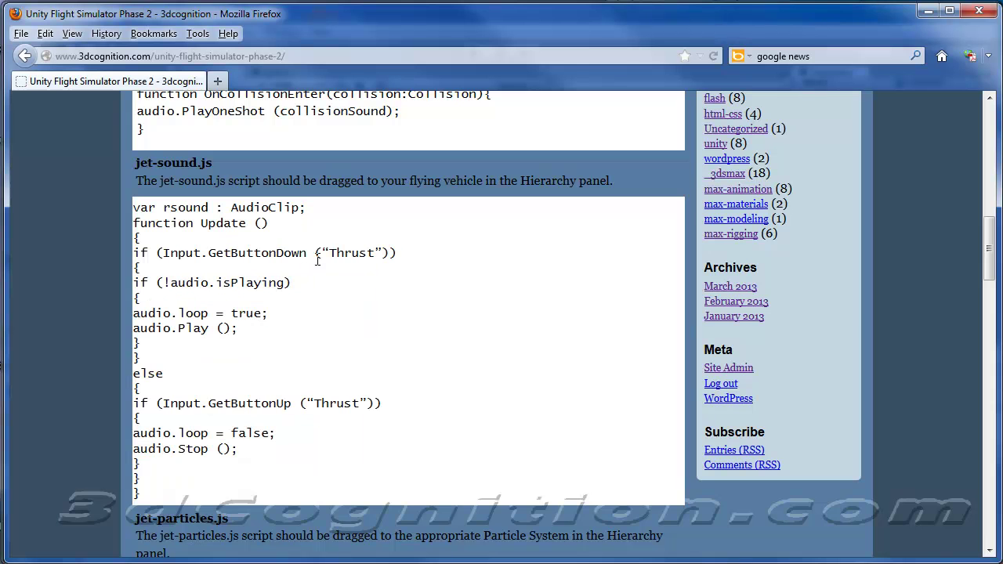
pyautogui.moveTo(331, 249); pyautogui.dragTo(373, 257)
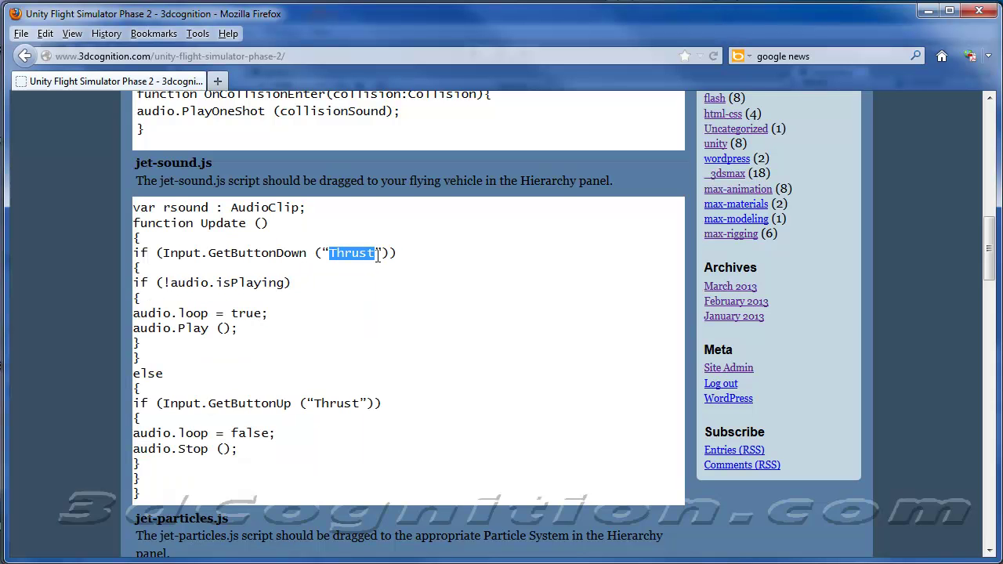
pyautogui.scroll(-7, 349, 368)
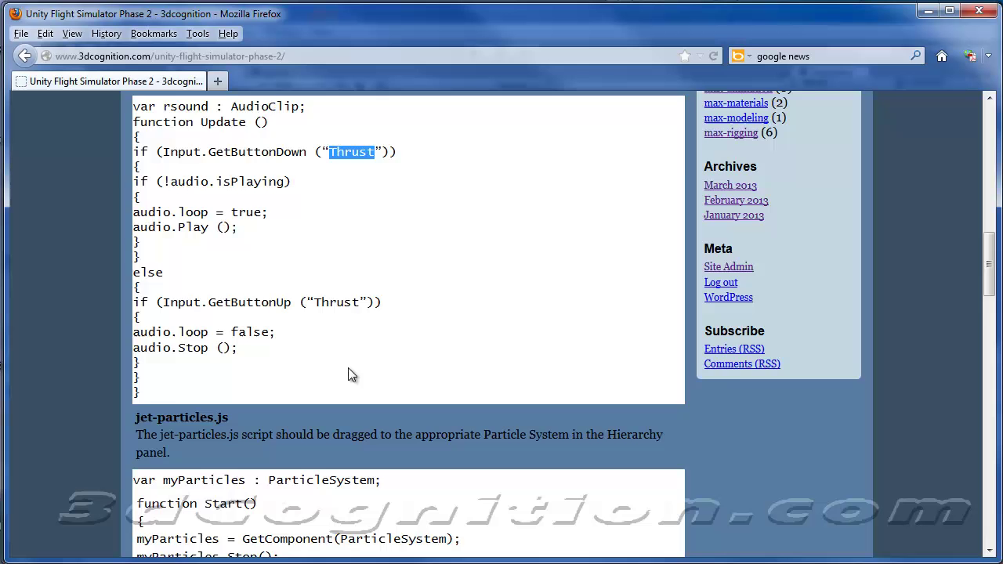
pyautogui.scroll(6, 349, 373)
pyautogui.scroll(1, 348, 374)
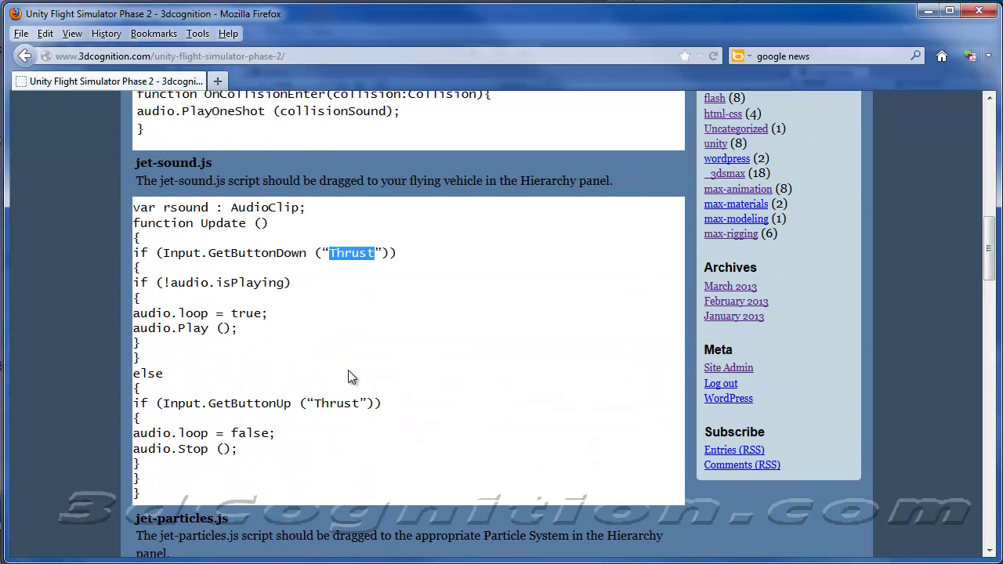
pyautogui.scroll(-3, 347, 375)
pyautogui.scroll(3, 348, 375)
pyautogui.doubleClick(153, 434)
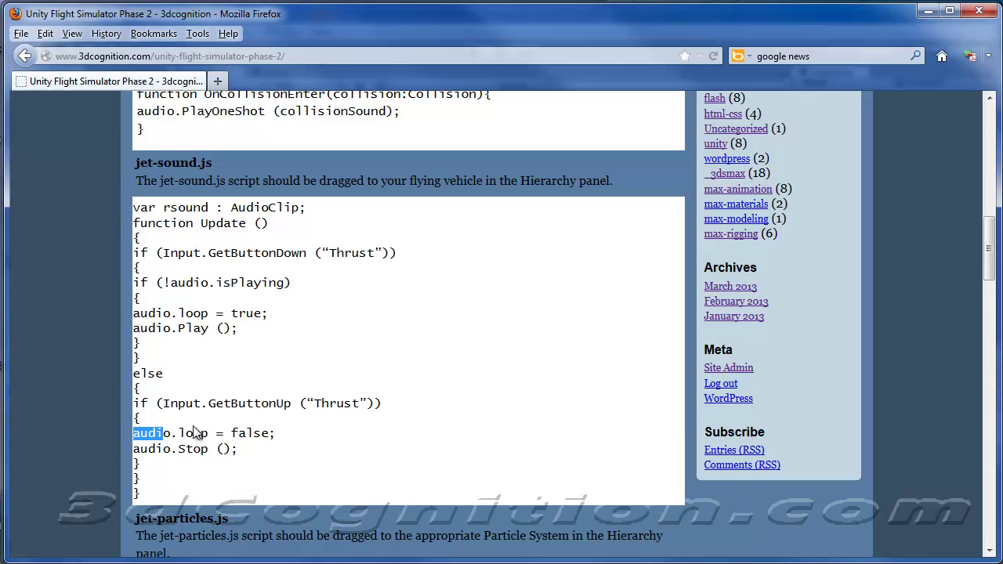
# Examine the jet-particles.js script, highlighting its code, the Thrust input name and the particle Play and Stop calls.
pyautogui.scroll(-5, 260, 427)
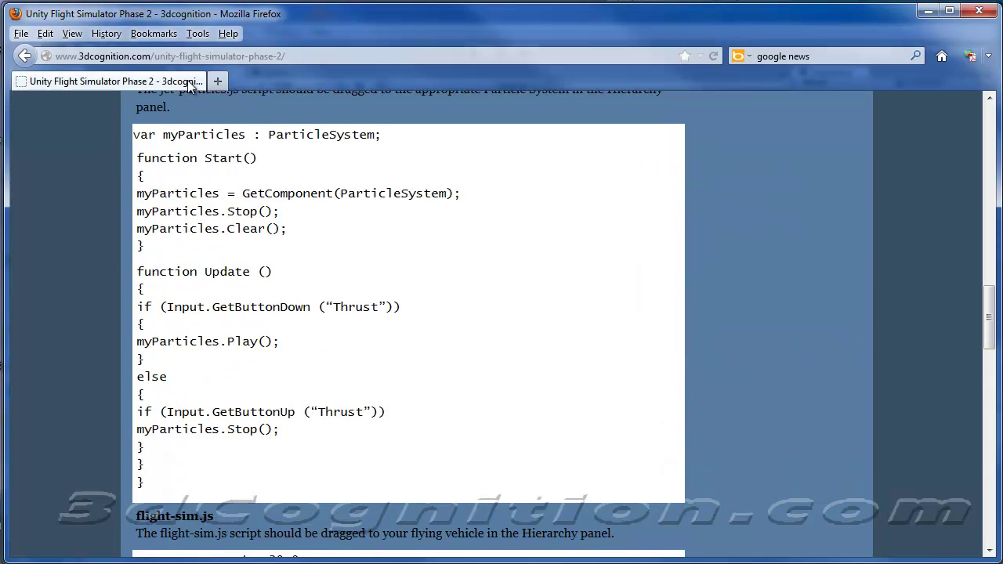
pyautogui.scroll(1, 208, 174)
pyautogui.moveTo(232, 164); pyautogui.dragTo(135, 164)
pyautogui.scroll(-1, 344, 286)
pyautogui.moveTo(157, 491); pyautogui.dragTo(139, 149)
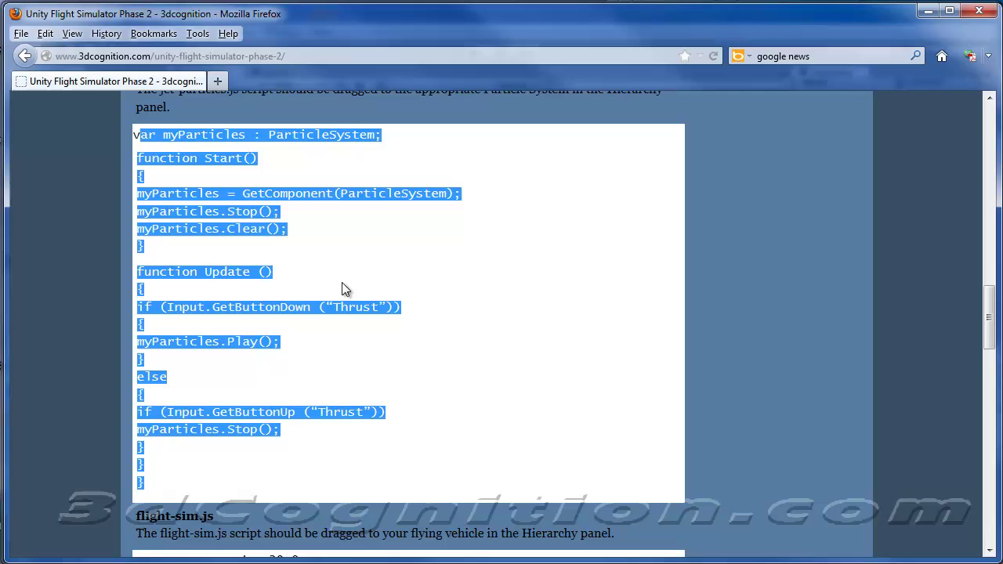
pyautogui.click(336, 312)
pyautogui.moveTo(337, 307); pyautogui.dragTo(394, 307)
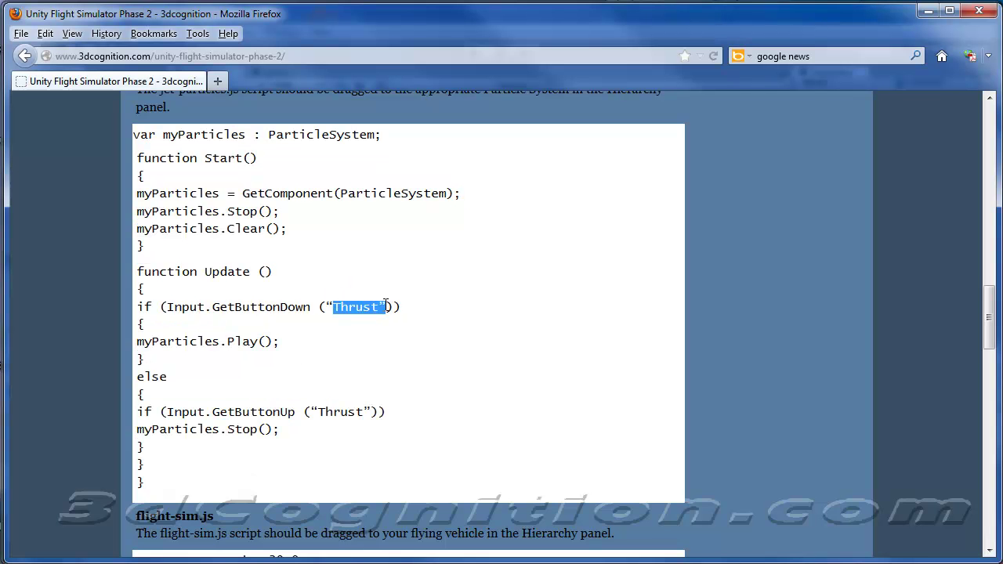
pyautogui.moveTo(227, 341); pyautogui.dragTo(257, 339)
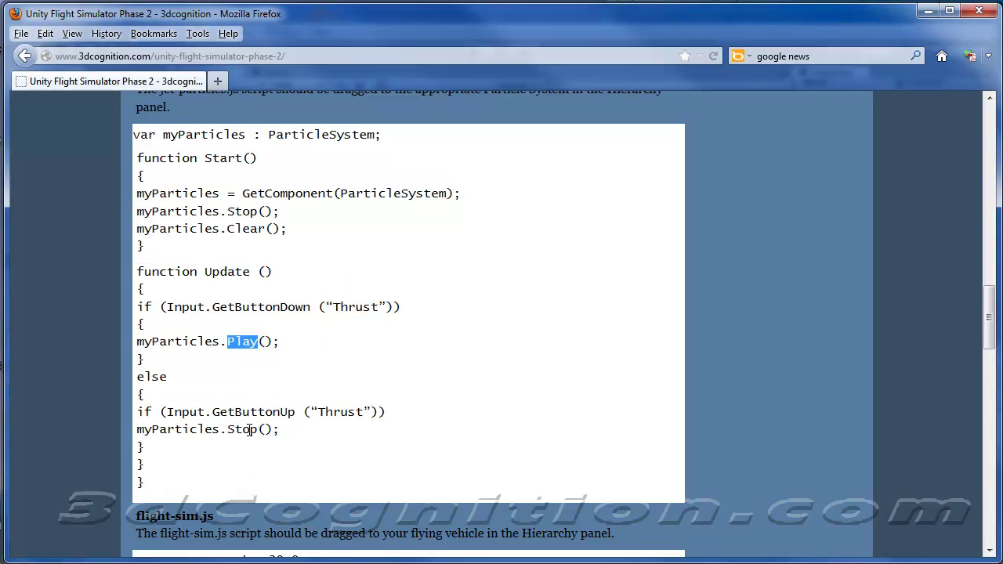
pyautogui.moveTo(229, 429); pyautogui.dragTo(332, 426)
pyautogui.click(422, 384)
# Examine the flight-sim.js script, highlighting its name and the rotateSpeed value.
pyautogui.scroll(-8, 402, 409)
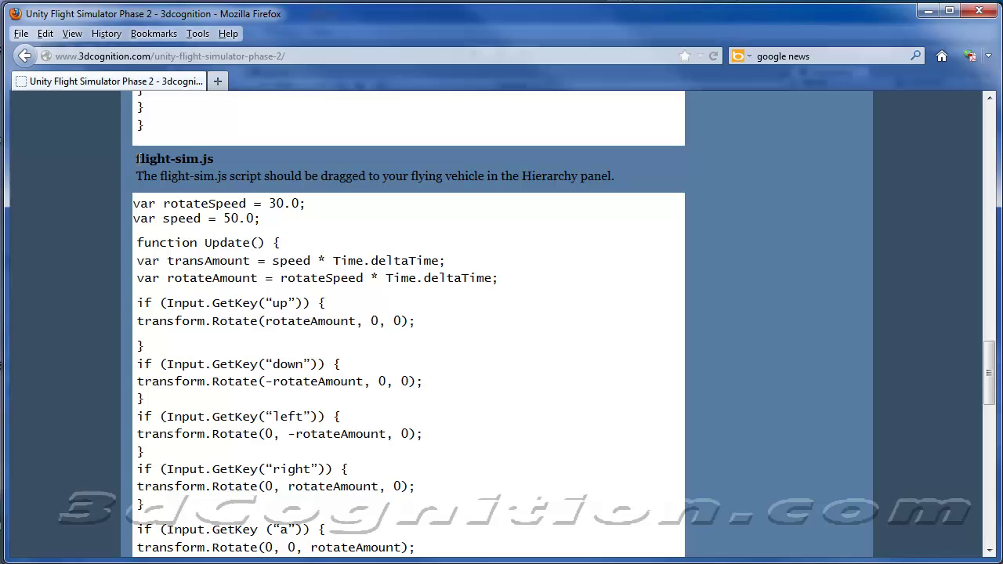
pyautogui.moveTo(137, 159); pyautogui.dragTo(222, 166)
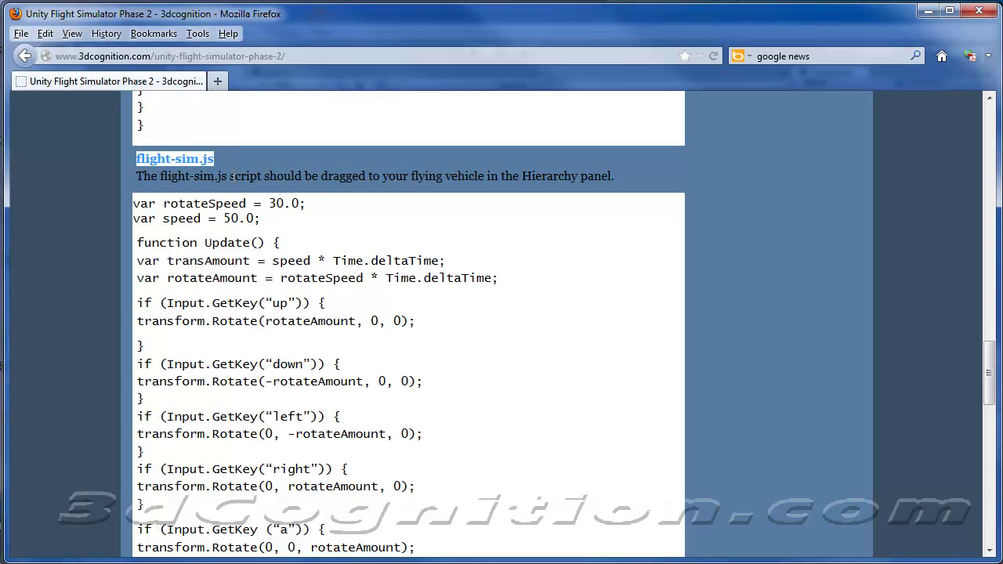
pyautogui.moveTo(267, 203); pyautogui.dragTo(284, 201)
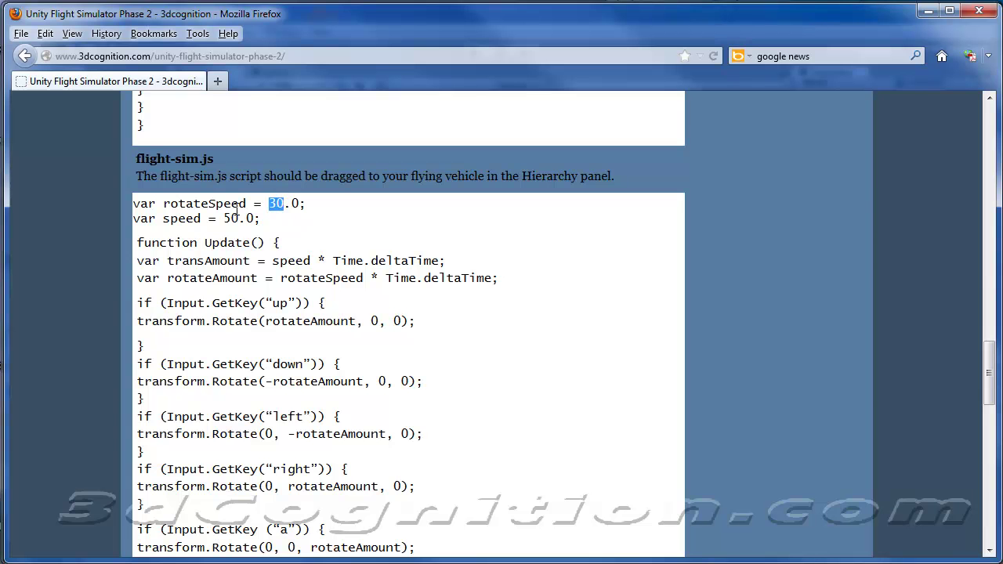
# Read the flight controls list and the instructions for adding a Thrust input at the end of the post.
pyautogui.scroll(-11, 237, 210)
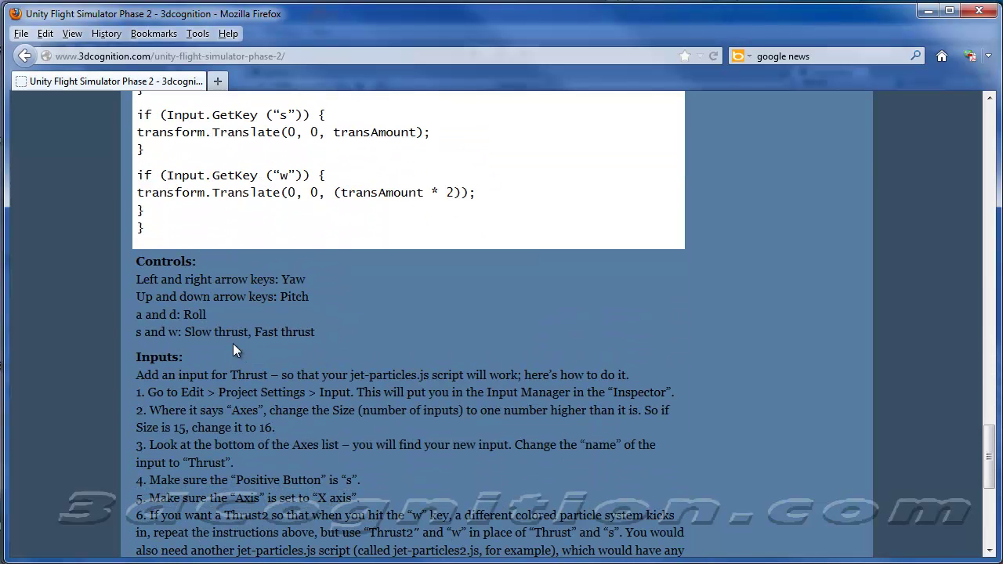
pyautogui.moveTo(324, 333); pyautogui.dragTo(132, 281)
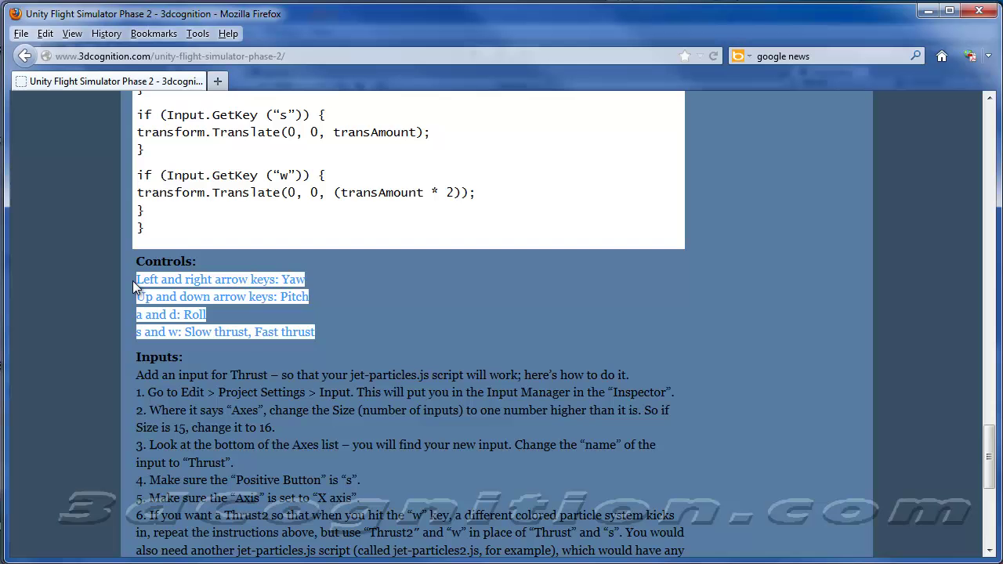
pyautogui.click(372, 312)
pyautogui.scroll(-2, 371, 312)
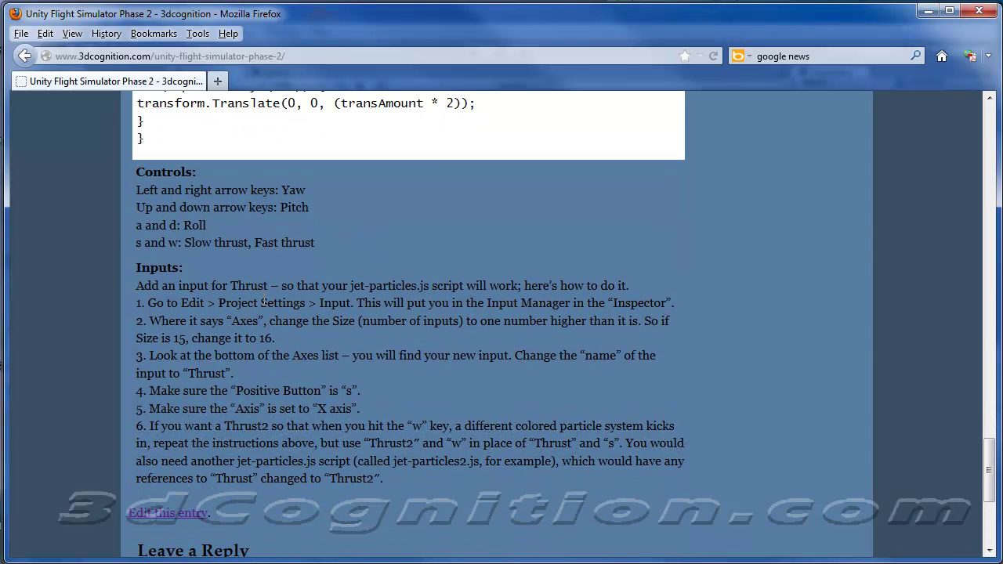
pyautogui.moveTo(139, 285); pyautogui.dragTo(388, 481)
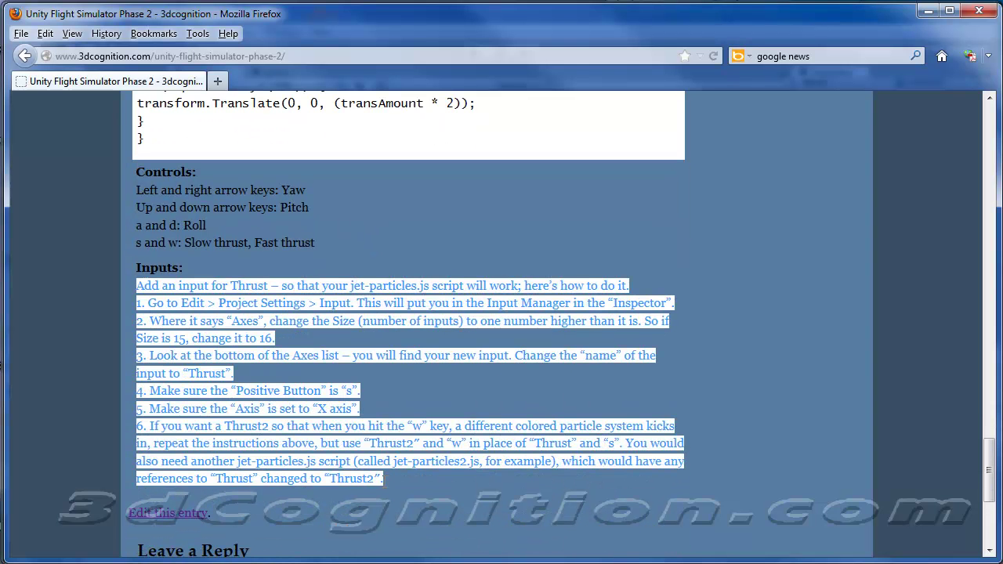
pyautogui.click(302, 370)
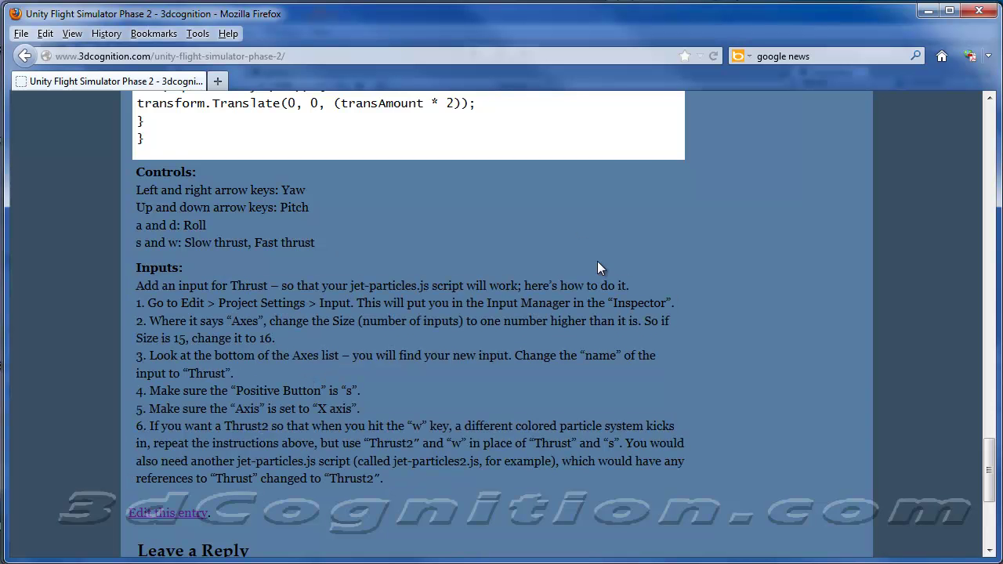
# Open the Models category in the Downloads section of 3dcognition.com.
pyautogui.moveTo(989, 470); pyautogui.dragTo(972, 117)
pyautogui.click(385, 263)
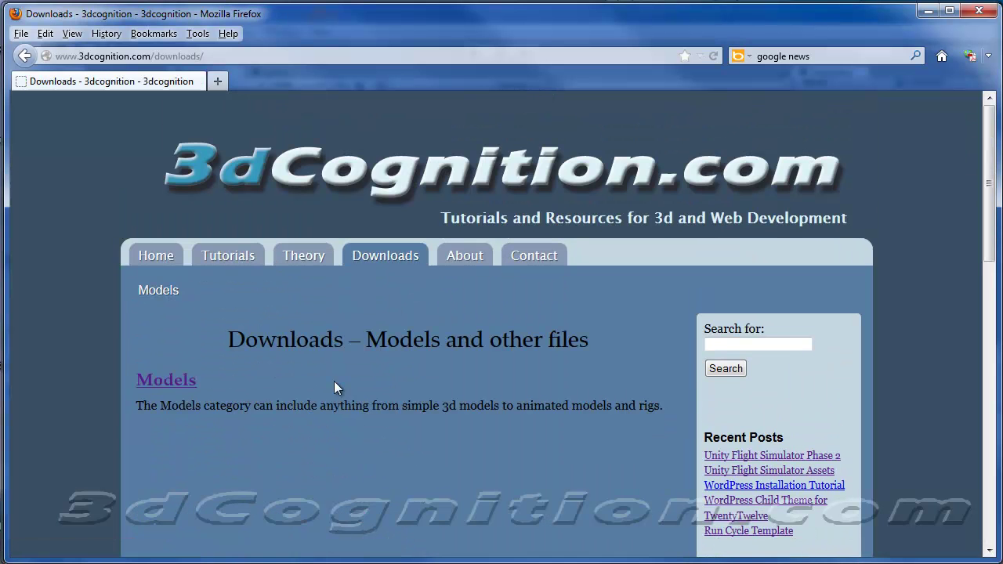
pyautogui.click(182, 383)
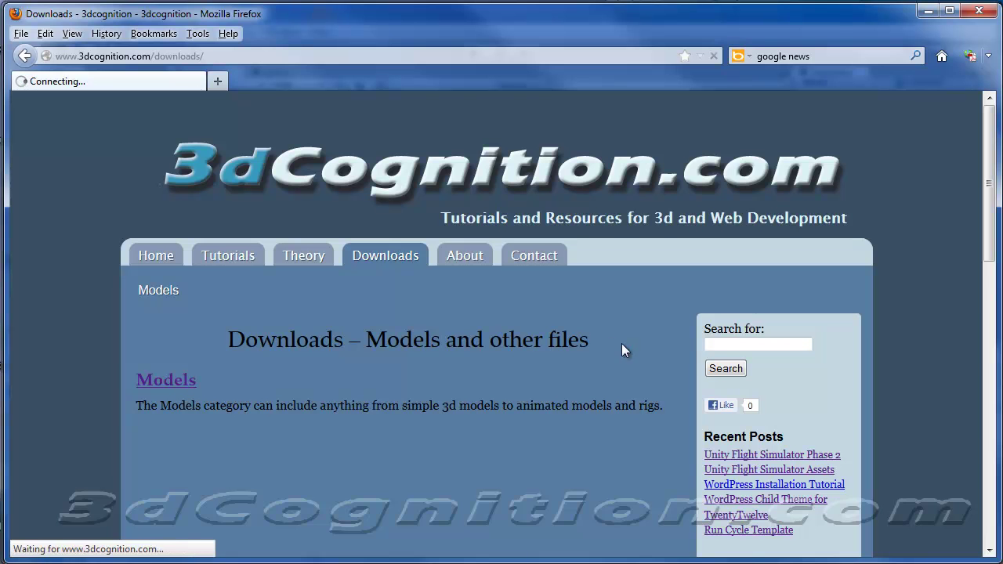
# Open the Unity Flight Simulator Assets post in the Models downloads and view its list of downloadable files.
pyautogui.scroll(-3, 337, 403)
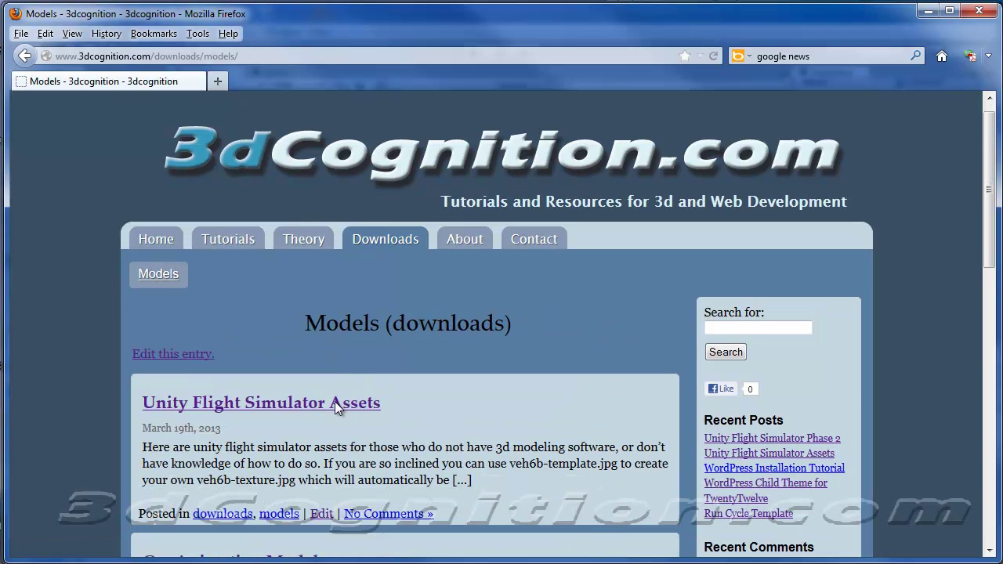
pyautogui.click(305, 331)
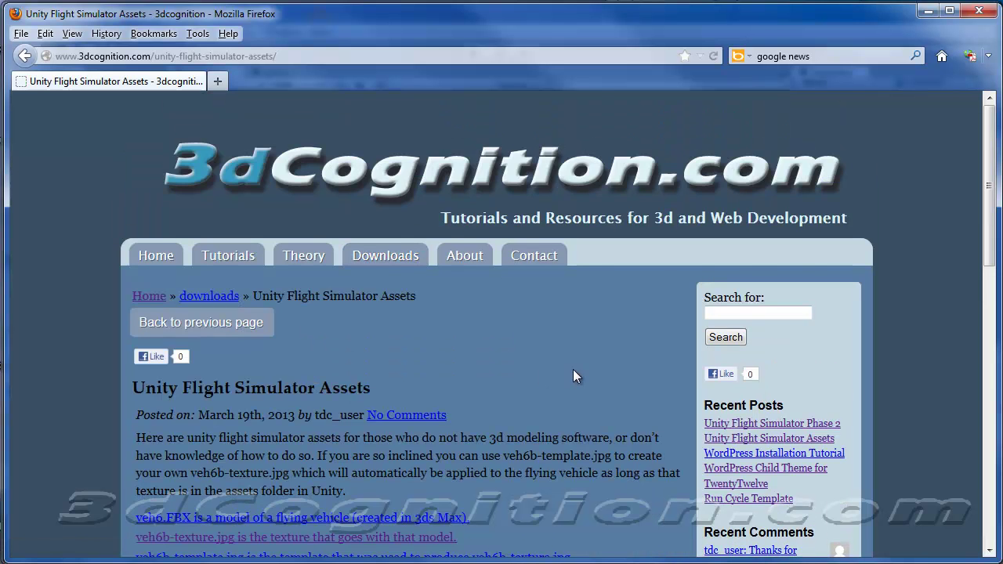
pyautogui.scroll(-6, 573, 376)
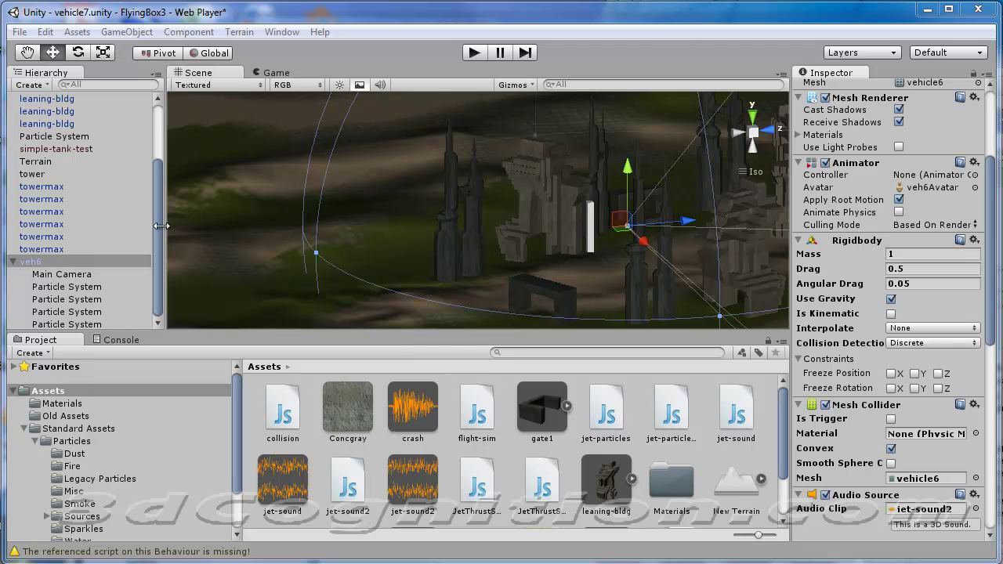
# Switch to Unity and inspect several towermax towers and a leaning-bldg building in the scene.
pyautogui.click(46, 187)
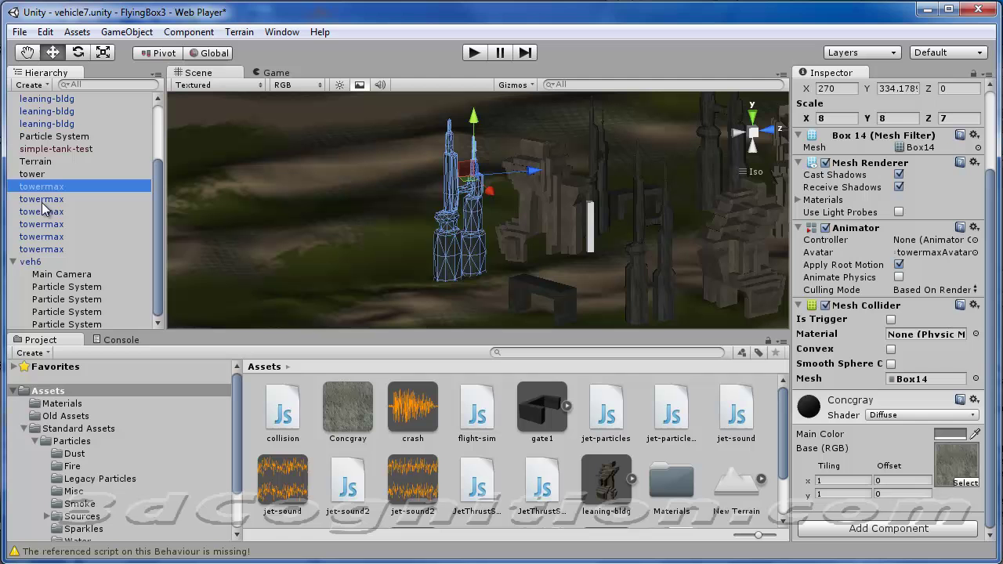
pyautogui.click(43, 201)
pyautogui.click(48, 212)
pyautogui.click(53, 225)
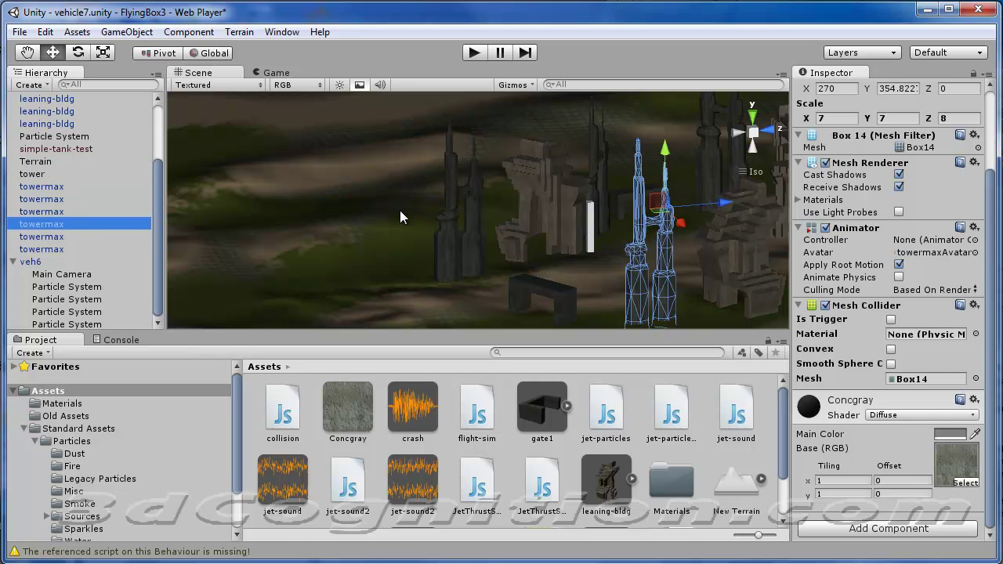
pyautogui.click(527, 178)
pyautogui.click(465, 190)
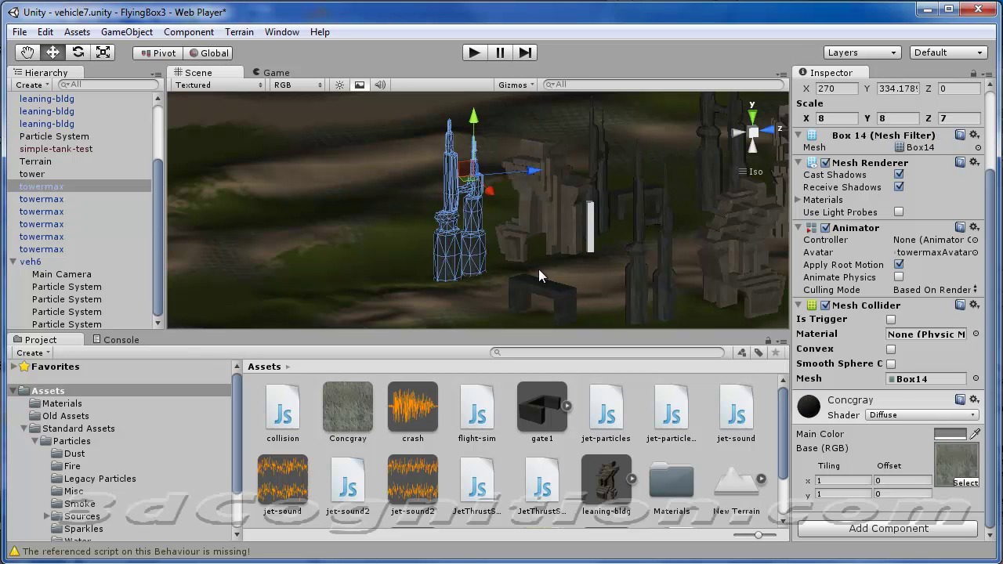
pyautogui.click(637, 267)
pyautogui.click(751, 239)
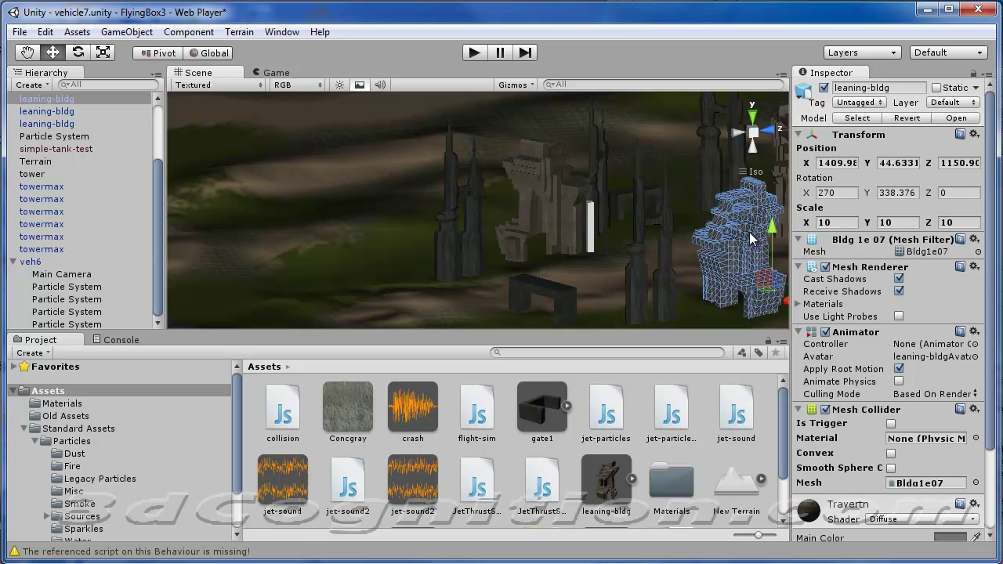
# Frame the veh6 vehicle in the scene and examine the jet flame of its first Particle System up close.
pyautogui.click(32, 263)
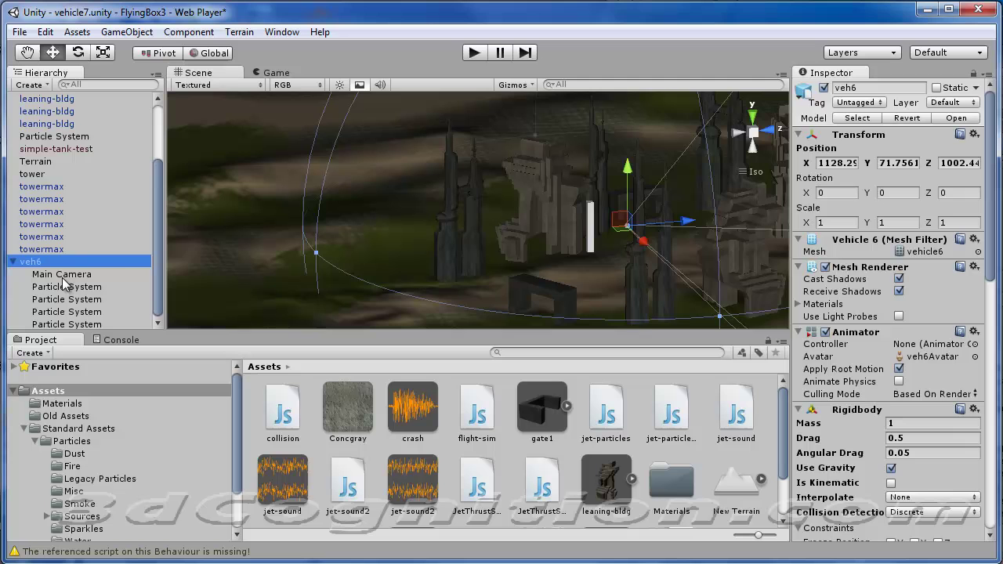
pyautogui.press('f')
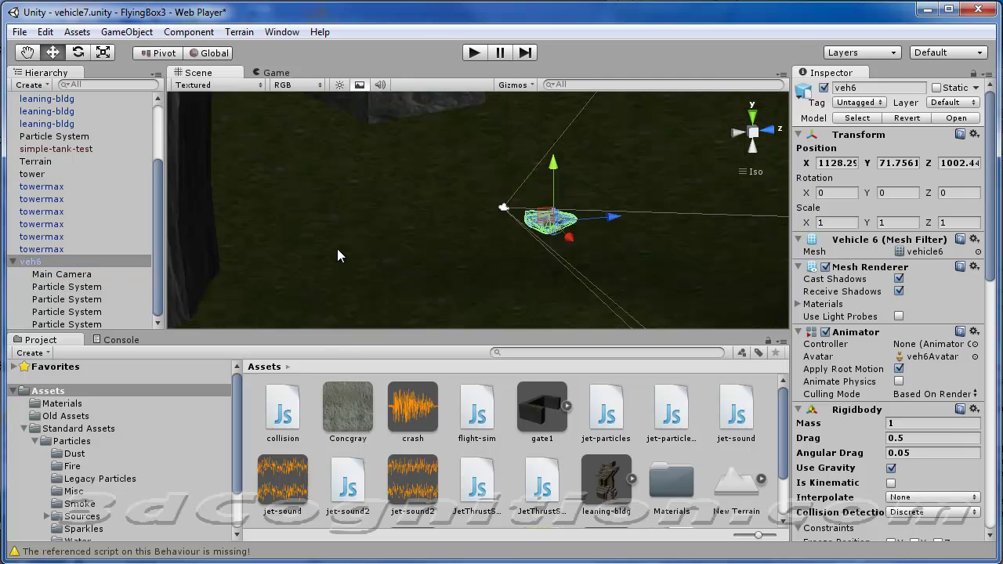
pyautogui.click(74, 287)
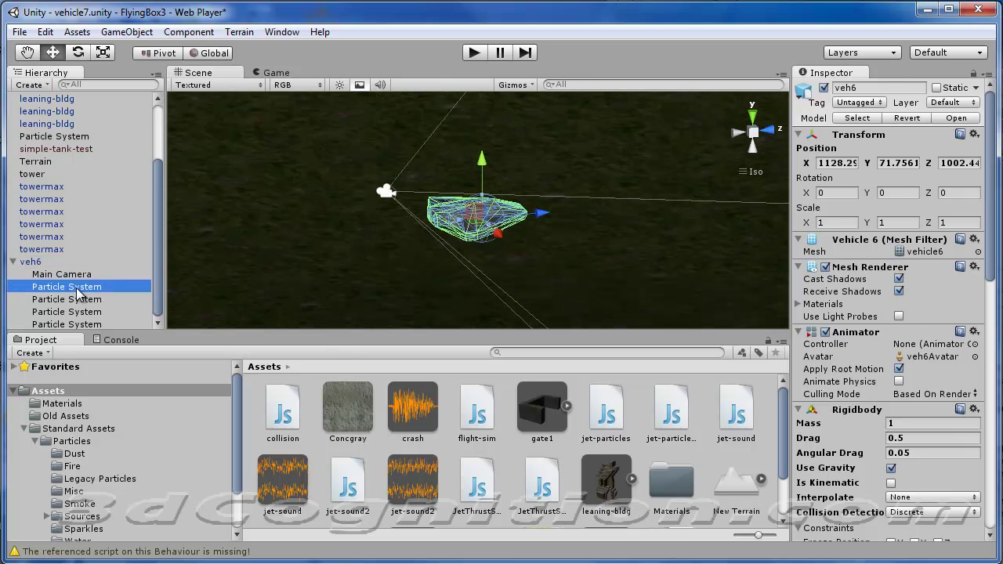
pyautogui.scroll(6, 351, 233)
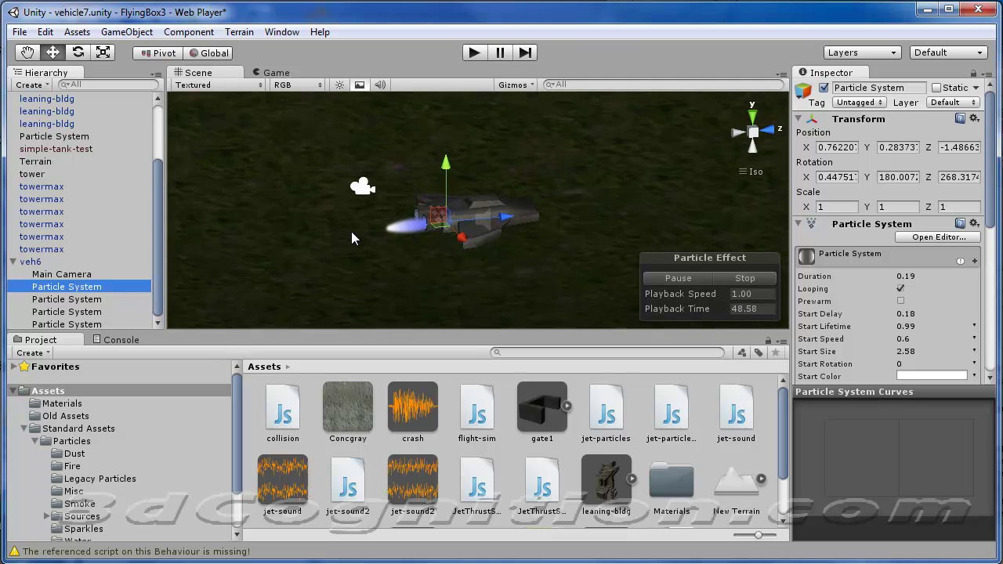
pyautogui.scroll(2, 292, 226)
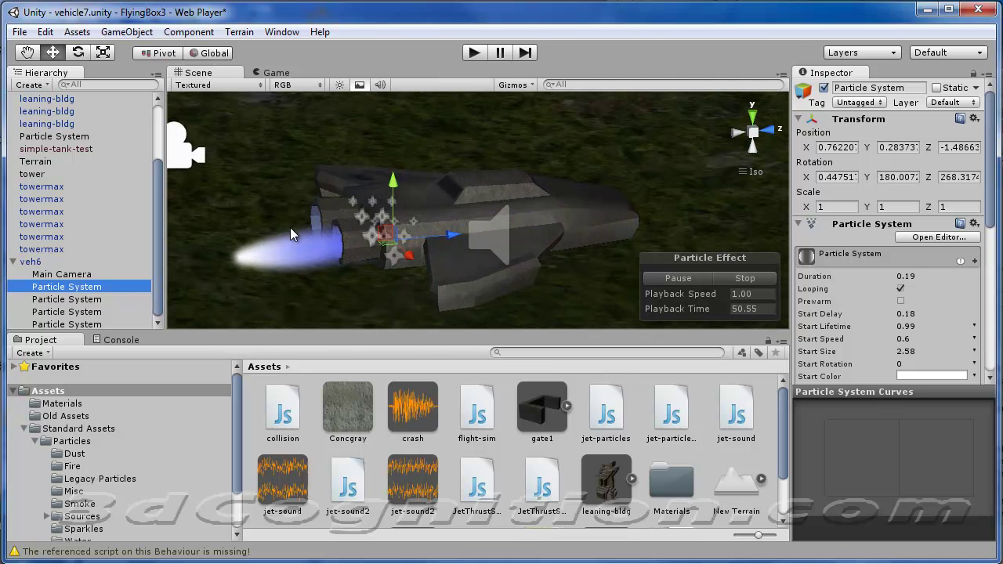
# Preview the other Particle Systems under veh6 in turn, and review the script component on the first one.
pyautogui.click(71, 299)
pyautogui.click(74, 312)
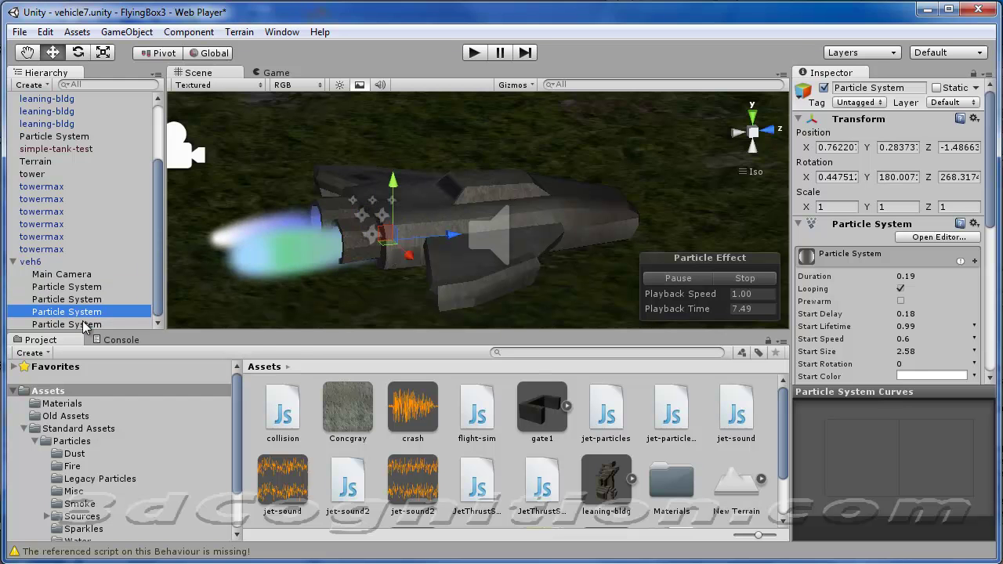
pyautogui.click(84, 324)
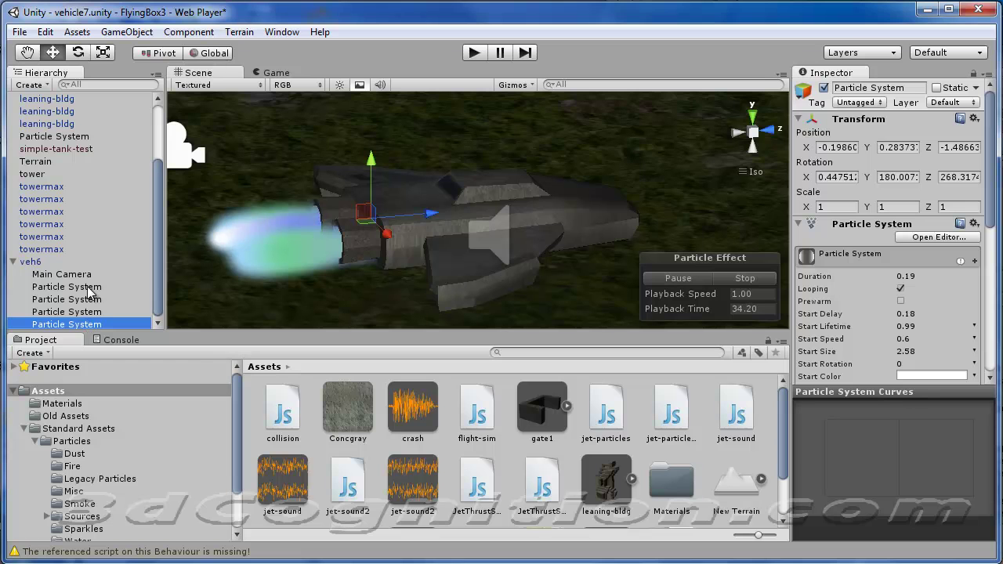
pyautogui.click(90, 290)
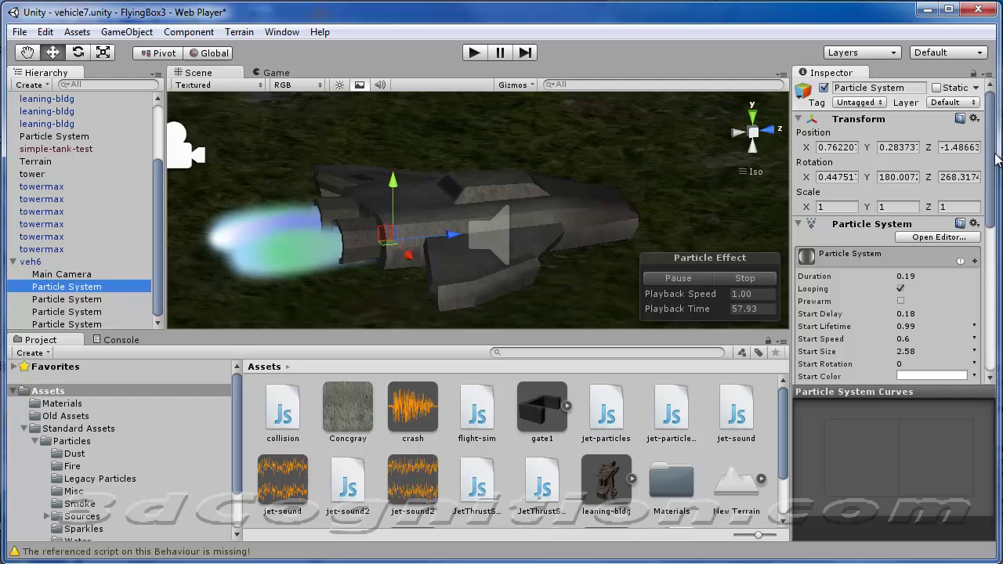
pyautogui.moveTo(995, 157); pyautogui.dragTo(988, 320)
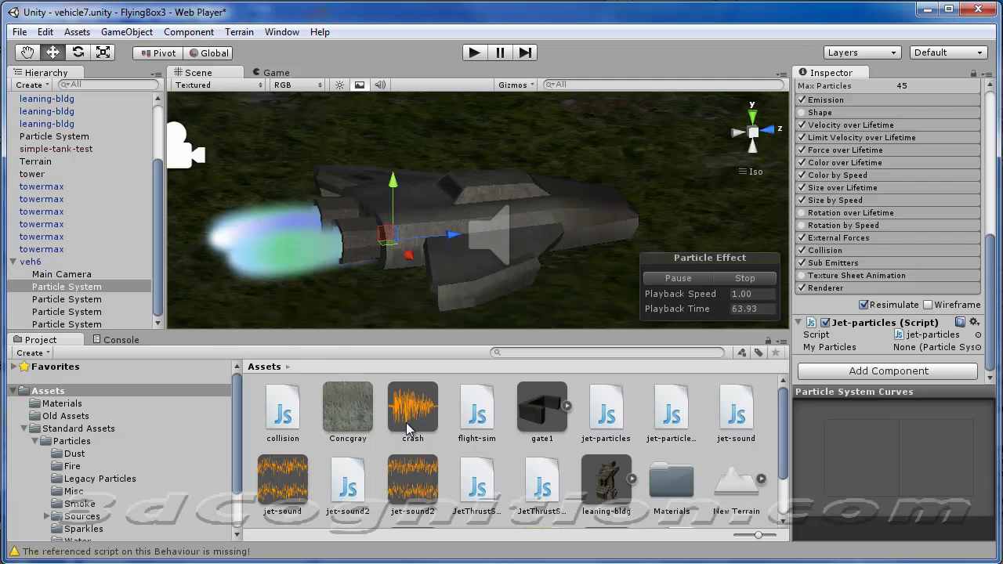
# Compare the code of the jet-particles and jet-particles2 scripts in the Assets folder.
pyautogui.click(613, 413)
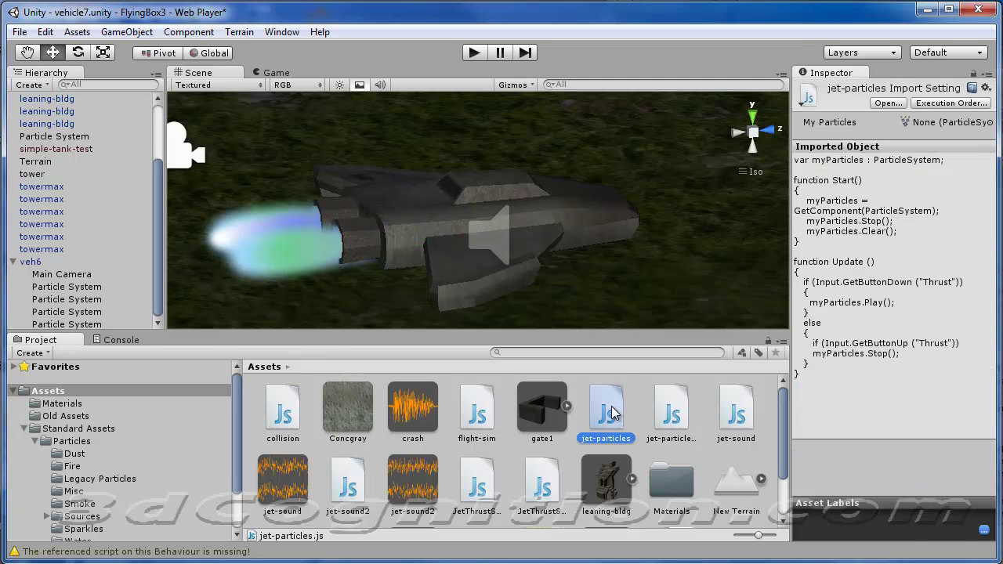
pyautogui.click(667, 415)
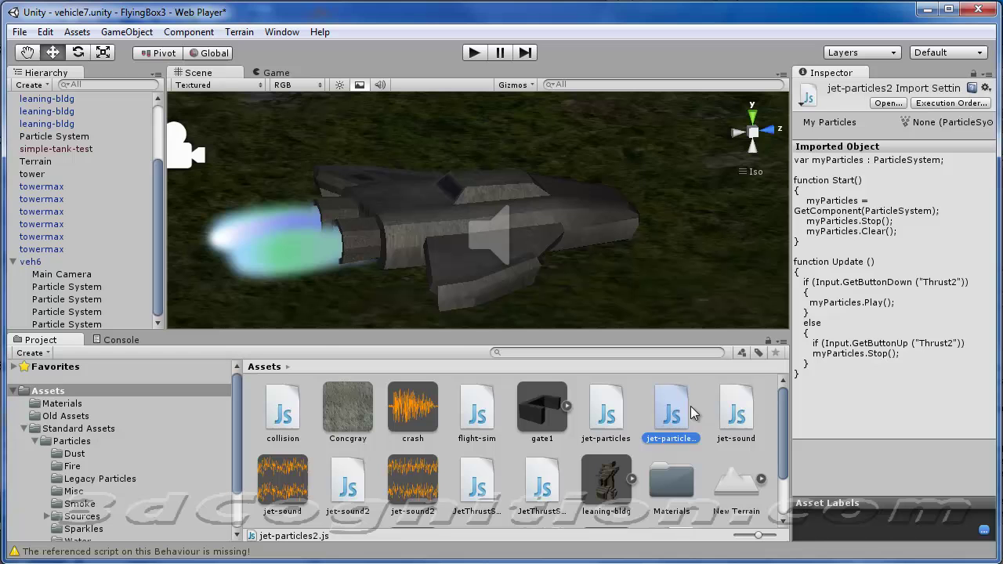
pyautogui.click(611, 415)
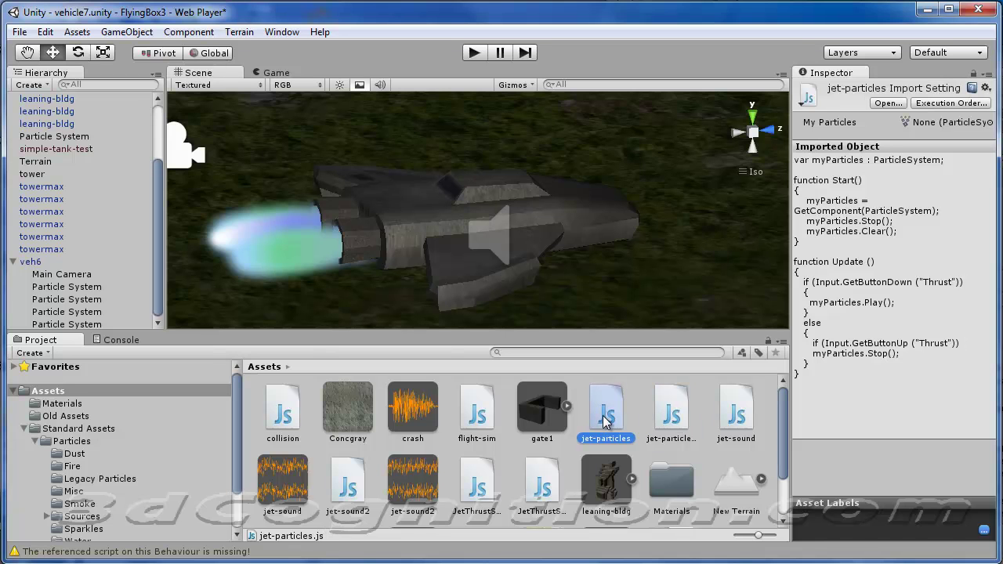
# Try to attach the jet-particles script to the first Particle System under veh6 and check its Jet-particles component.
pyautogui.moveTo(616, 422); pyautogui.dragTo(92, 289)
pyautogui.click(70, 289)
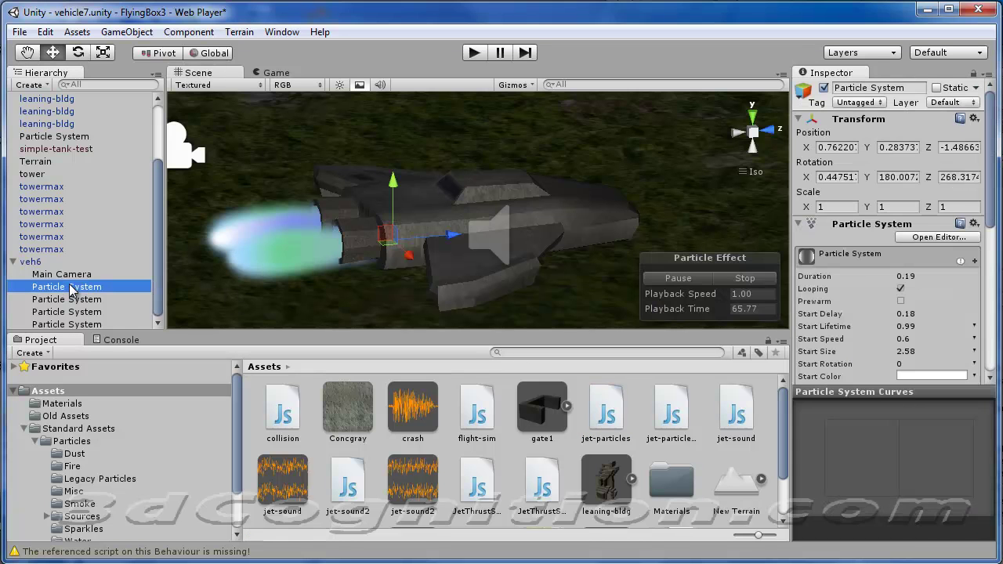
pyautogui.moveTo(987, 204); pyautogui.dragTo(989, 383)
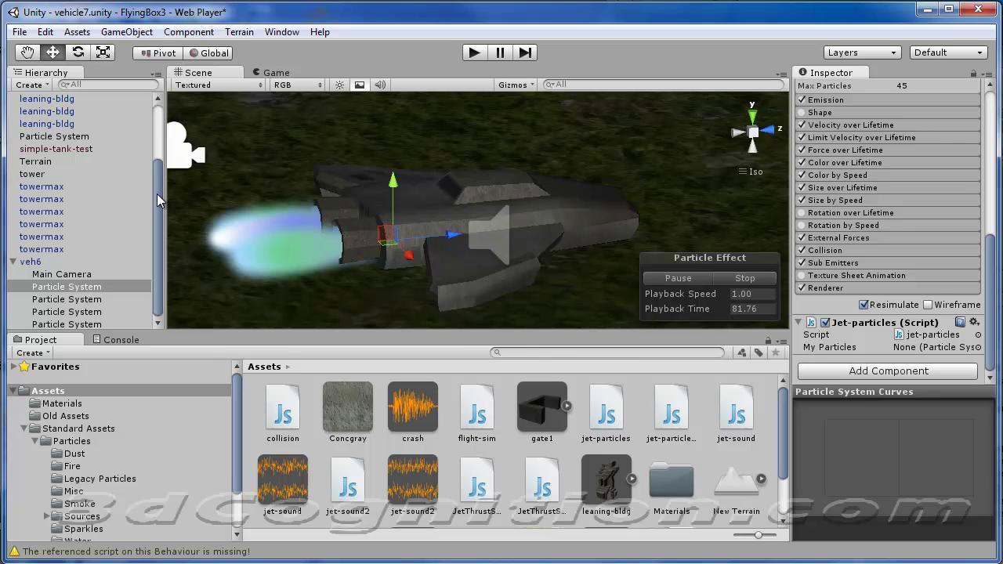
pyautogui.moveTo(156, 195); pyautogui.dragTo(156, 135)
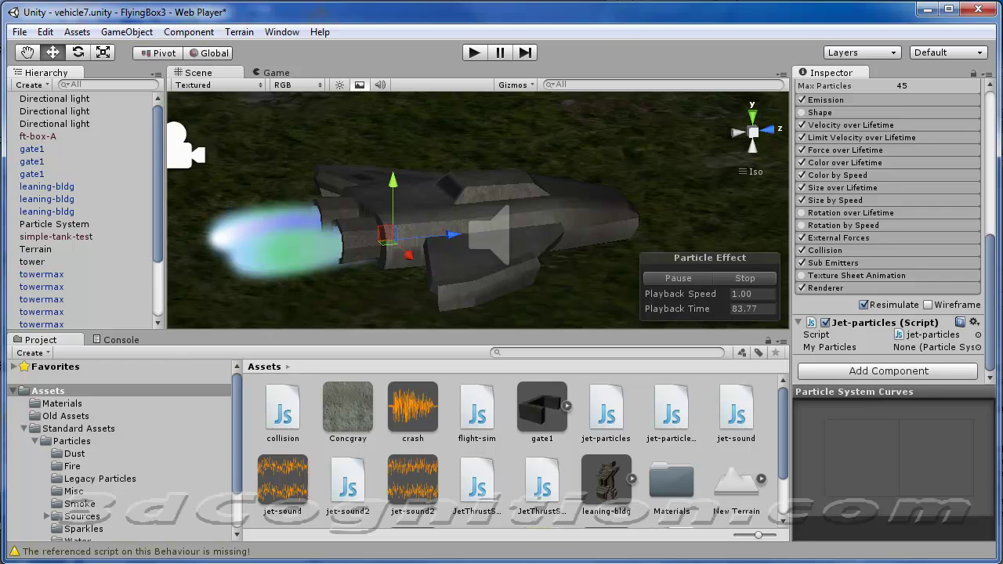
# Switch to Firefox, return to the Unity Flight Simulator Phase 2 post and highlight the Thrust input name in jet-particles.js.
pyautogui.hotkey('alt', 'Tab')
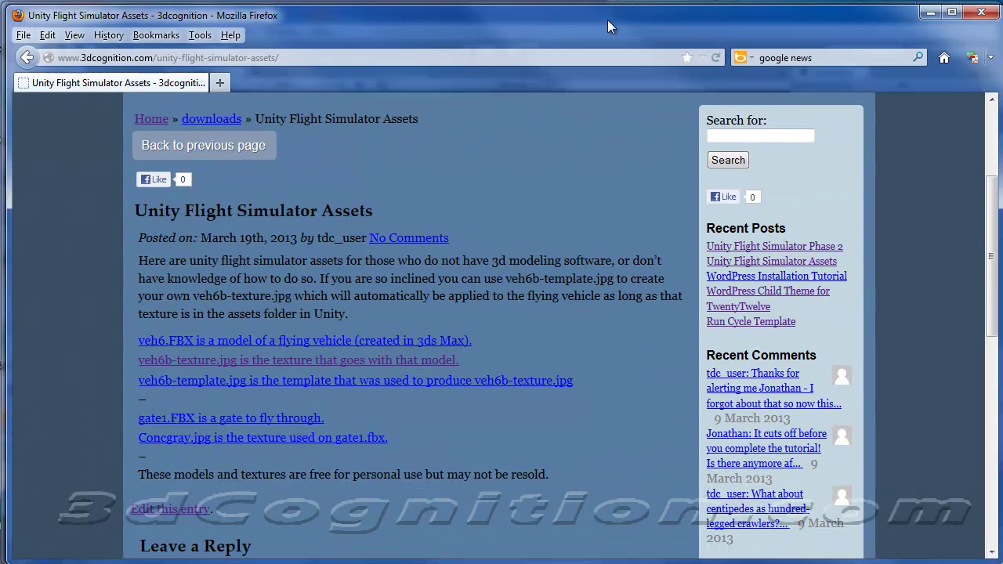
pyautogui.click(26, 58)
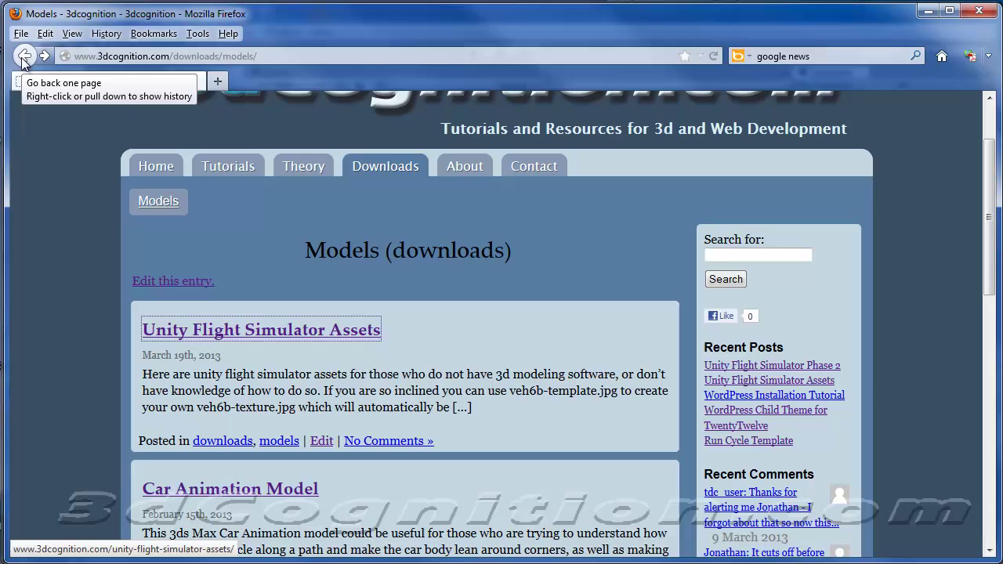
pyautogui.click(25, 58)
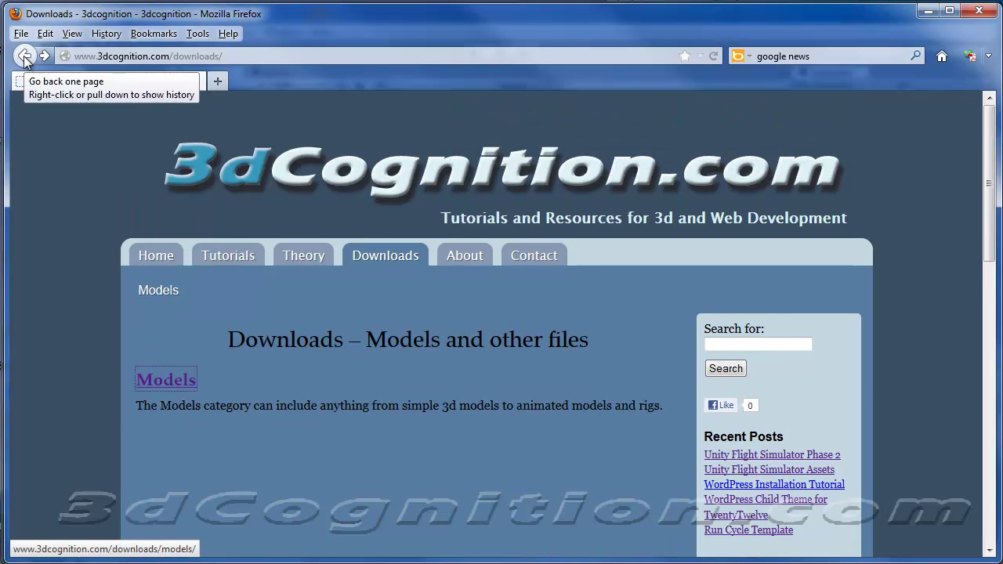
pyautogui.click(25, 58)
pyautogui.scroll(-10, 403, 392)
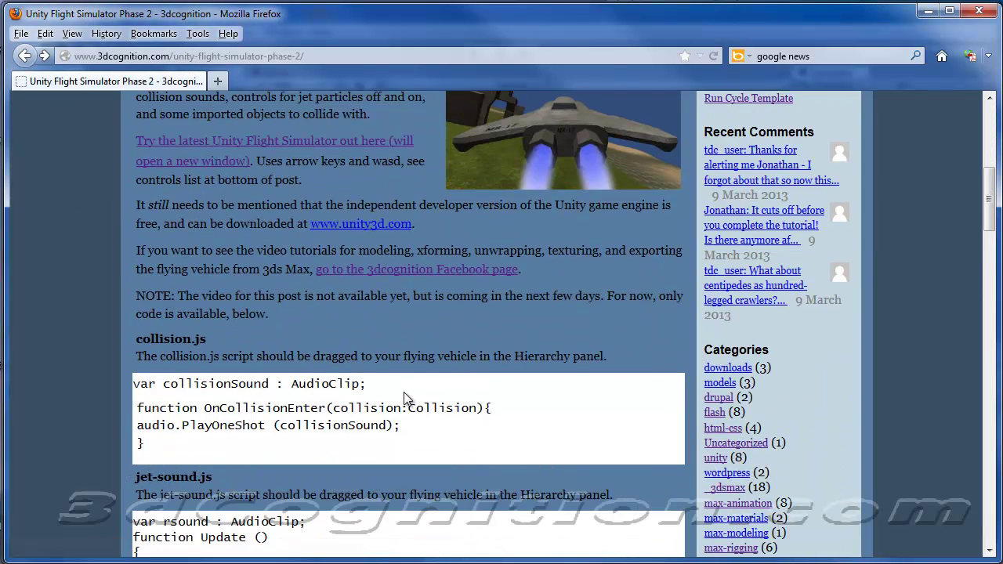
pyautogui.scroll(-12, 407, 392)
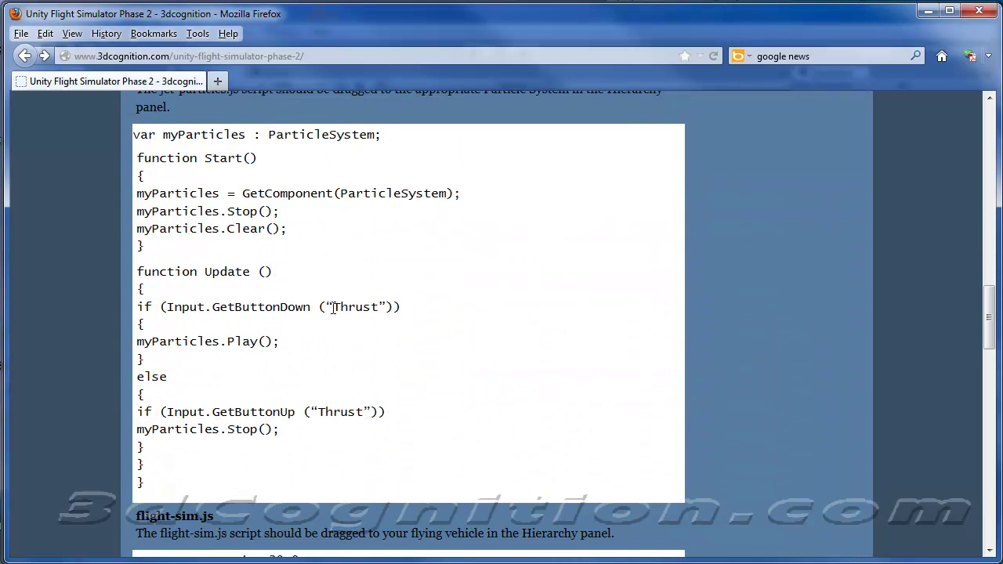
pyautogui.moveTo(333, 307); pyautogui.dragTo(358, 307)
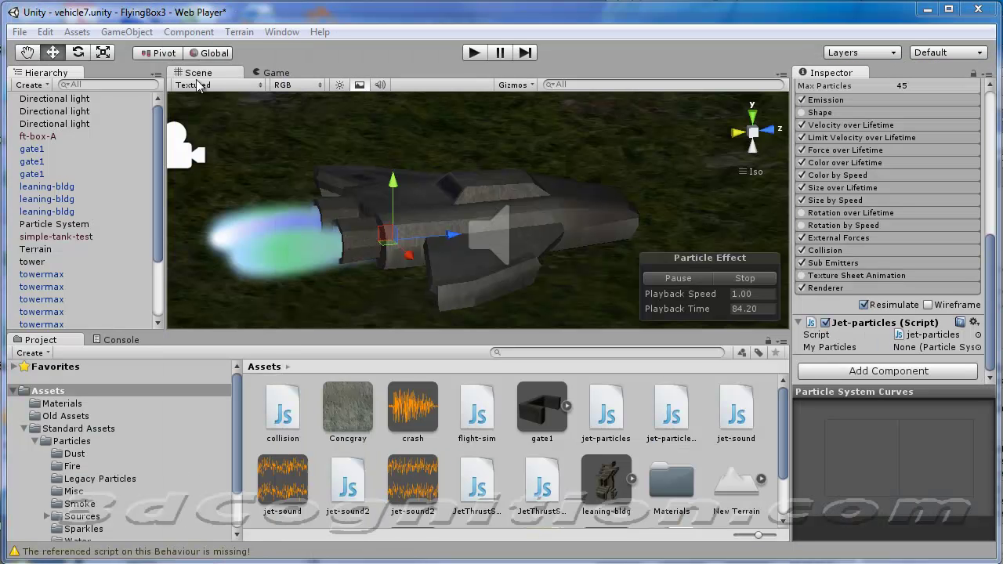
# Switch to Unity, open the project's Input settings and examine the Axes size and the Thrust and Thrust2 entries.
pyautogui.click(45, 32)
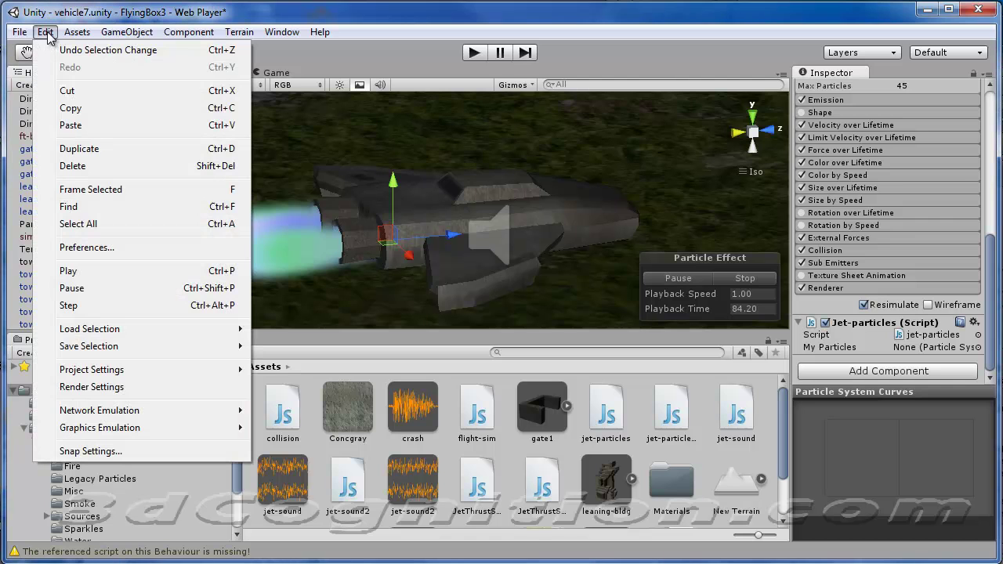
pyautogui.moveTo(98, 382)
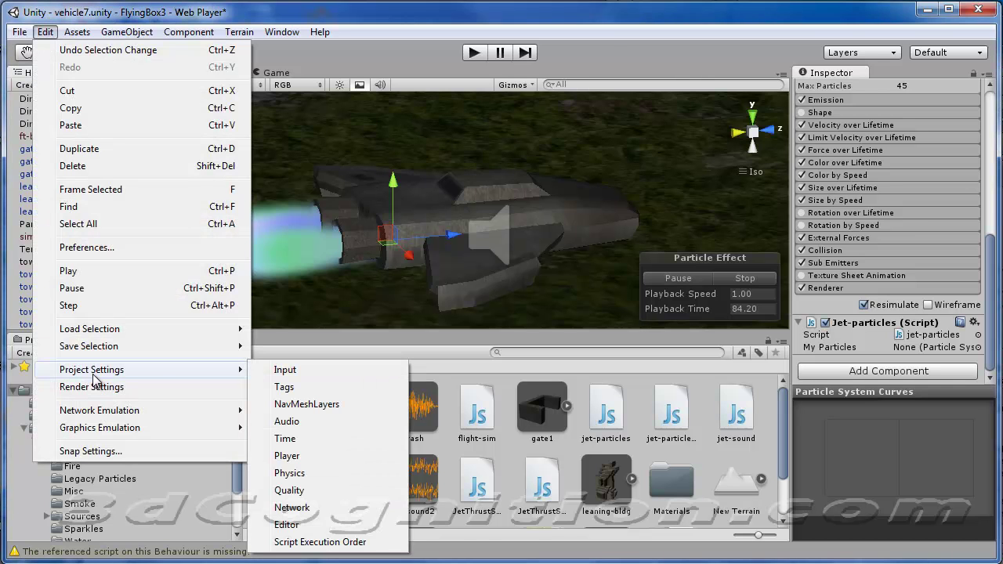
pyautogui.click(287, 370)
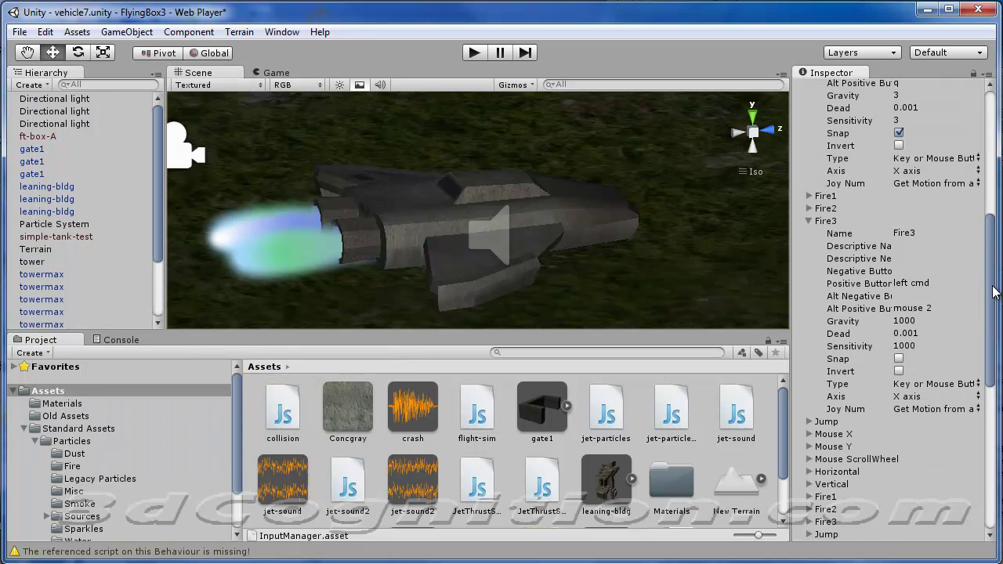
pyautogui.moveTo(994, 293); pyautogui.dragTo(990, 161)
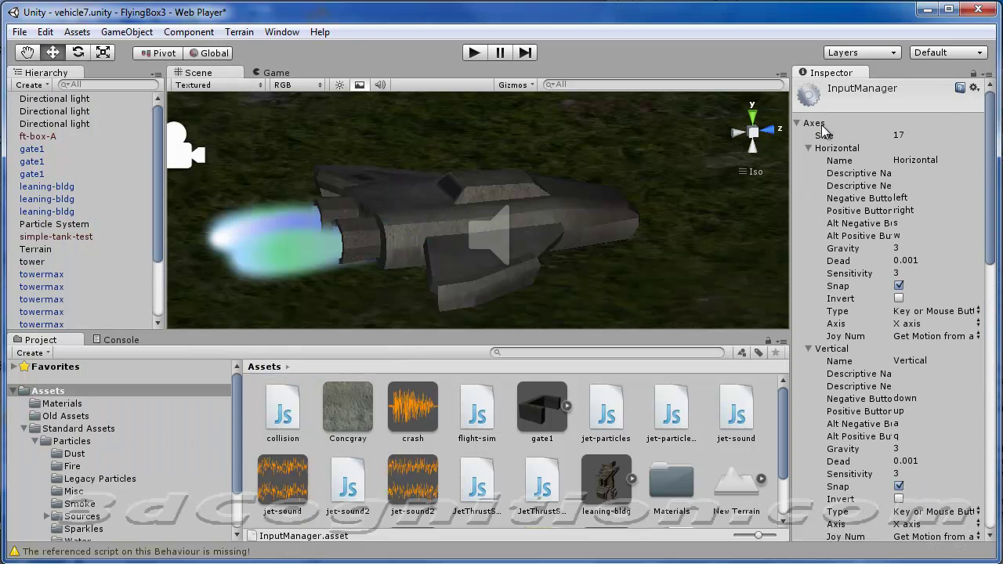
pyautogui.click(911, 136)
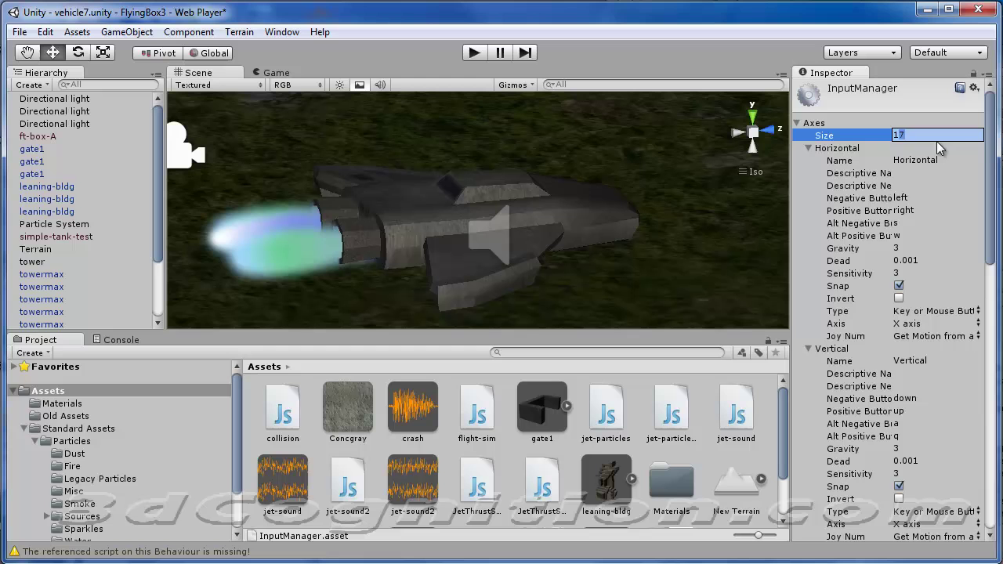
pyautogui.scroll(-15, 991, 151)
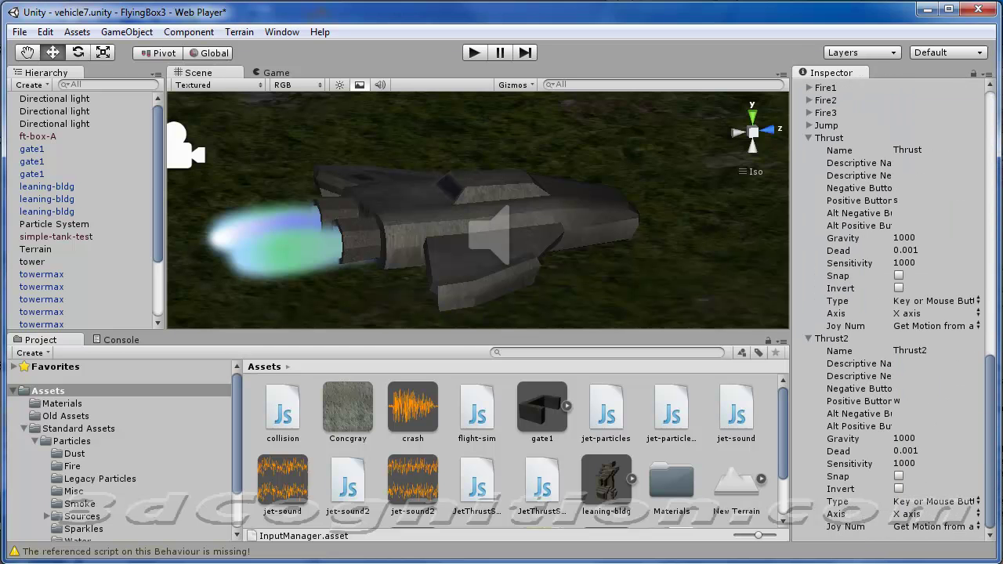
pyautogui.click(824, 342)
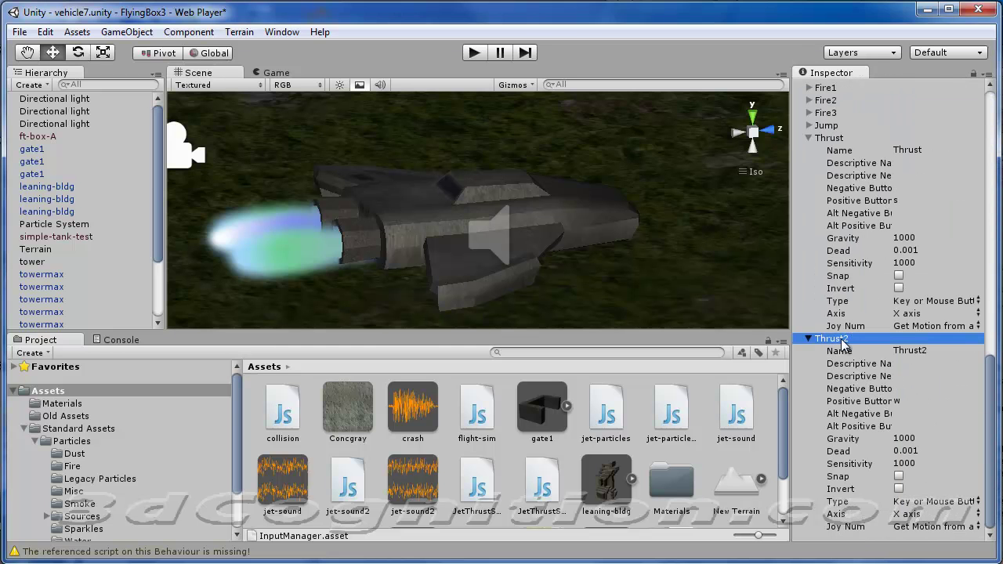
# Collapse the Thrust2 entry and expand the Fire3, Jump and Thrust axes in the Input settings to compare them.
pyautogui.click(842, 343)
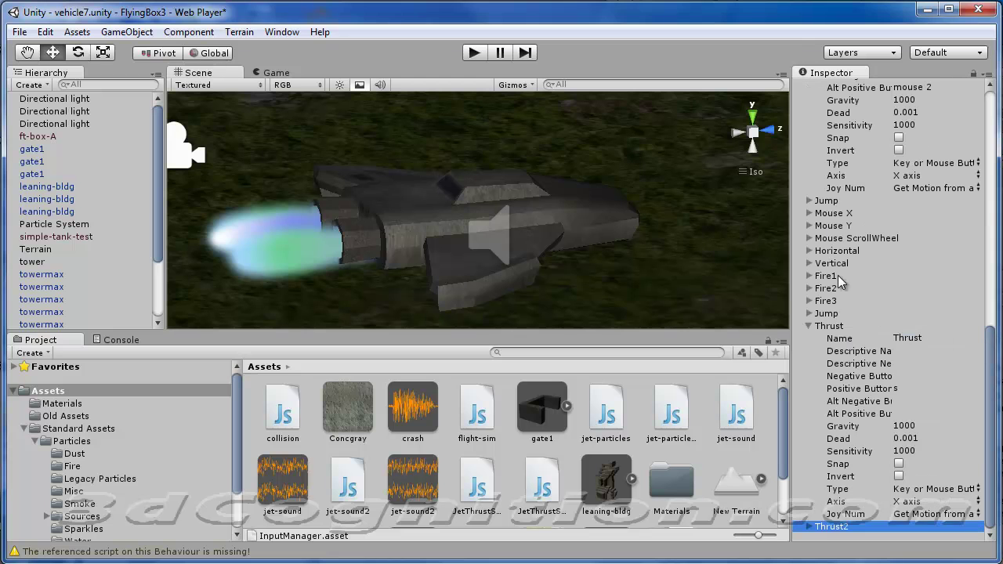
pyautogui.click(830, 304)
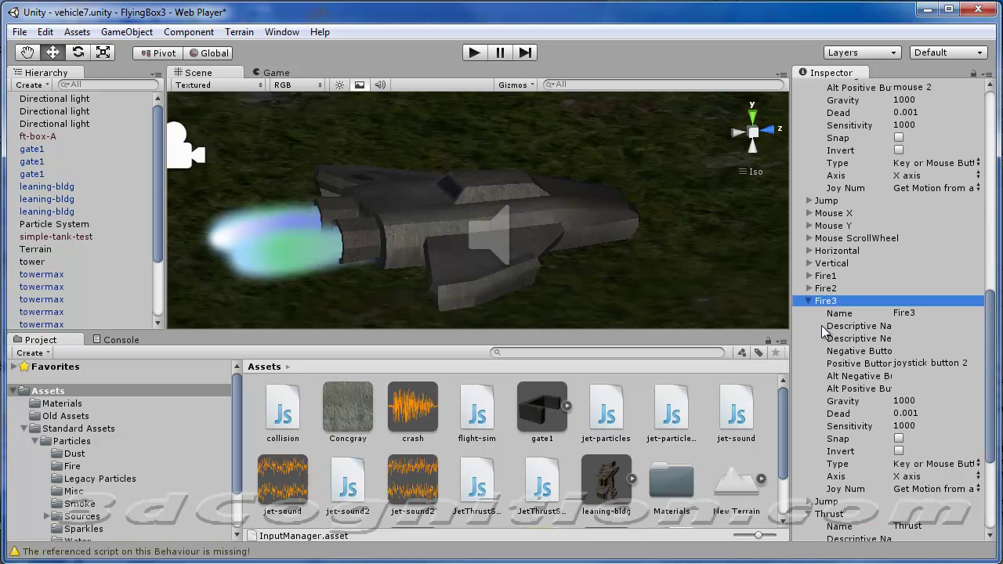
pyautogui.click(825, 505)
pyautogui.click(826, 508)
pyautogui.scroll(-8, 861, 376)
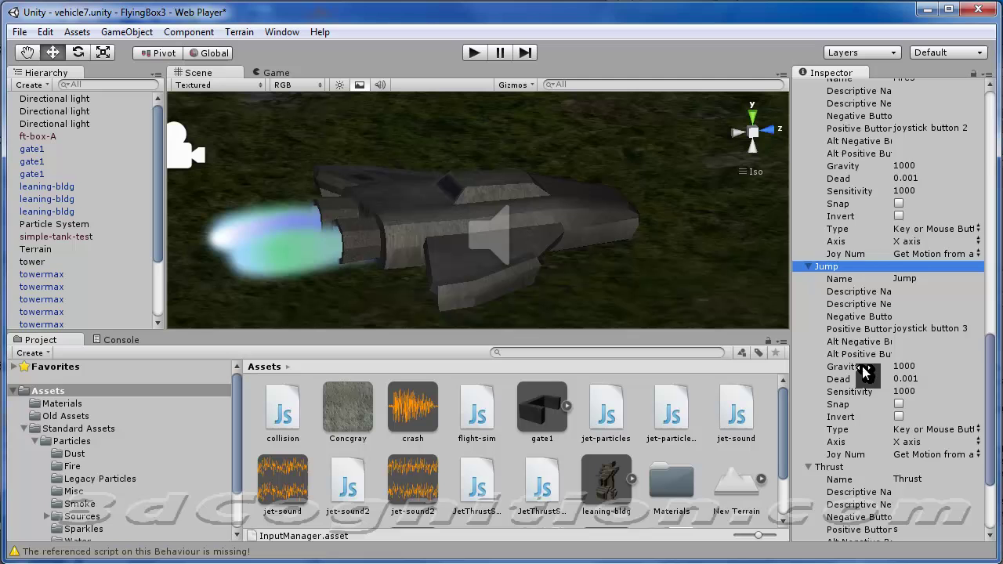
pyautogui.click(832, 327)
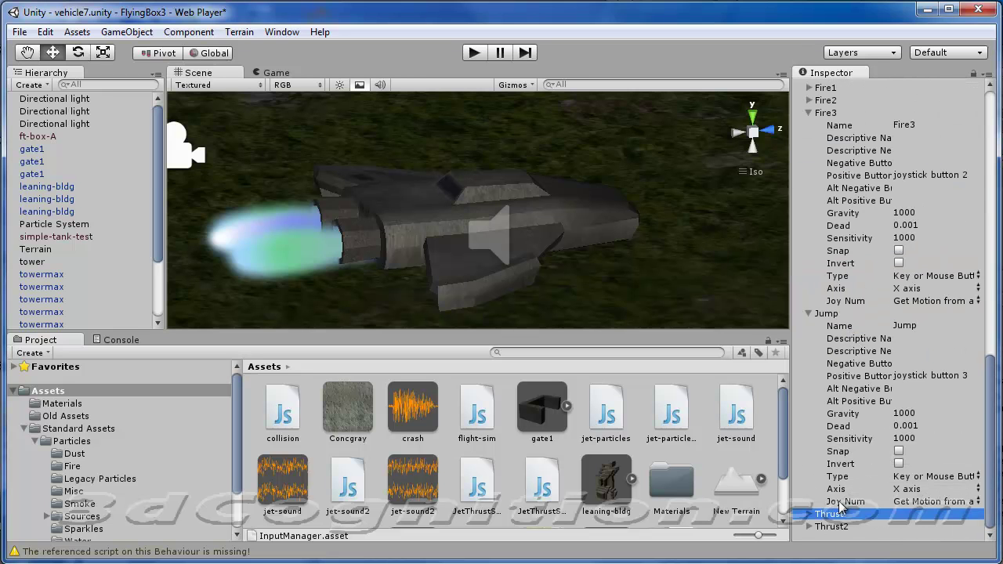
pyautogui.press('Right')
pyautogui.scroll(-4, 882, 329)
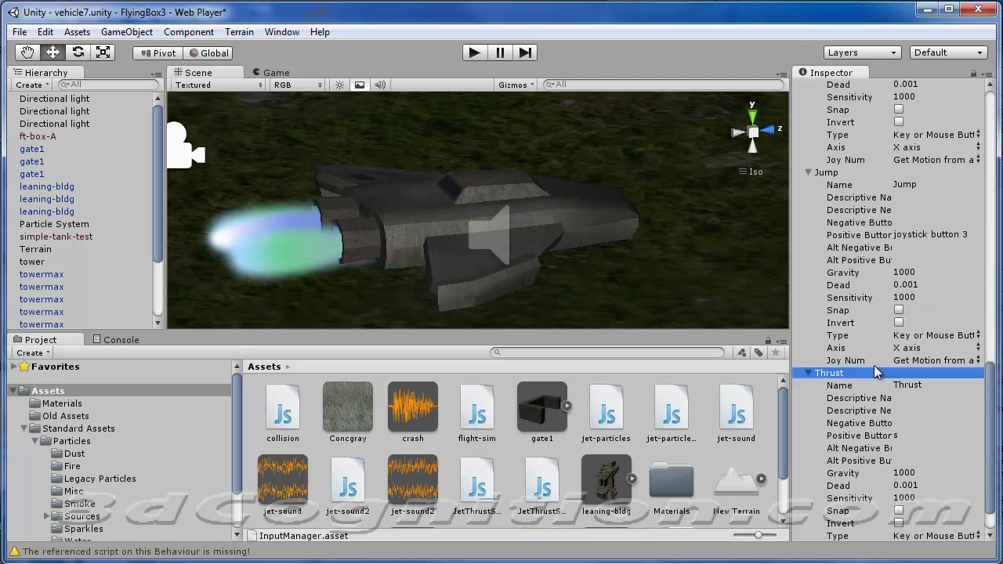
# Examine the name and positive button of the Thrust input, and the positive button and axis of Thrust2.
pyautogui.click(891, 338)
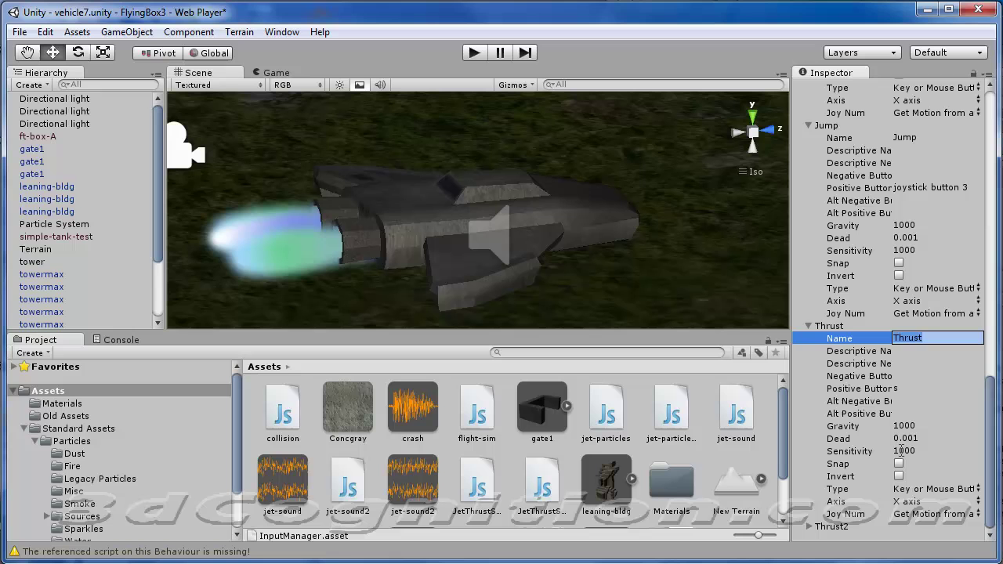
pyautogui.click(898, 388)
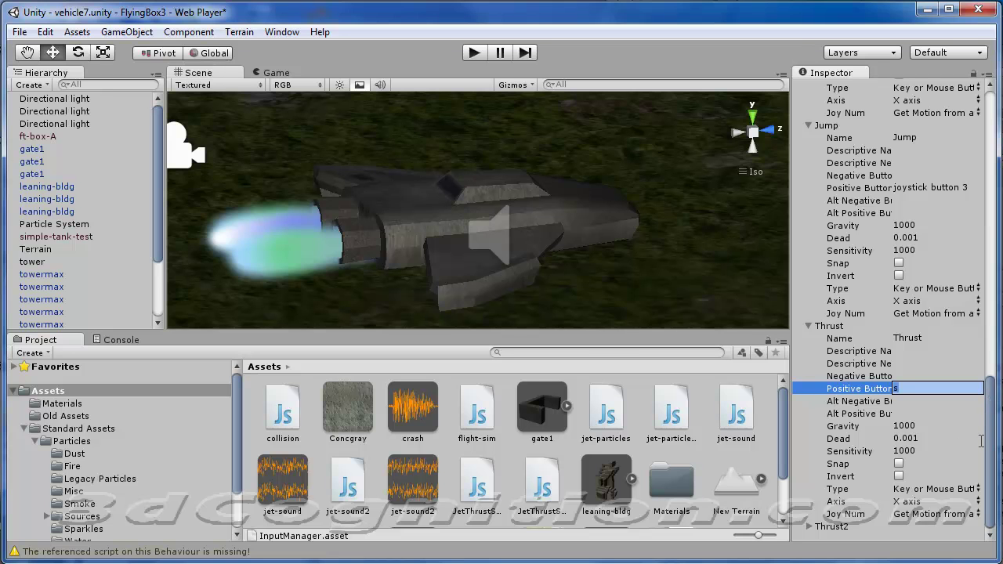
pyautogui.click(830, 525)
pyautogui.scroll(-3, 978, 349)
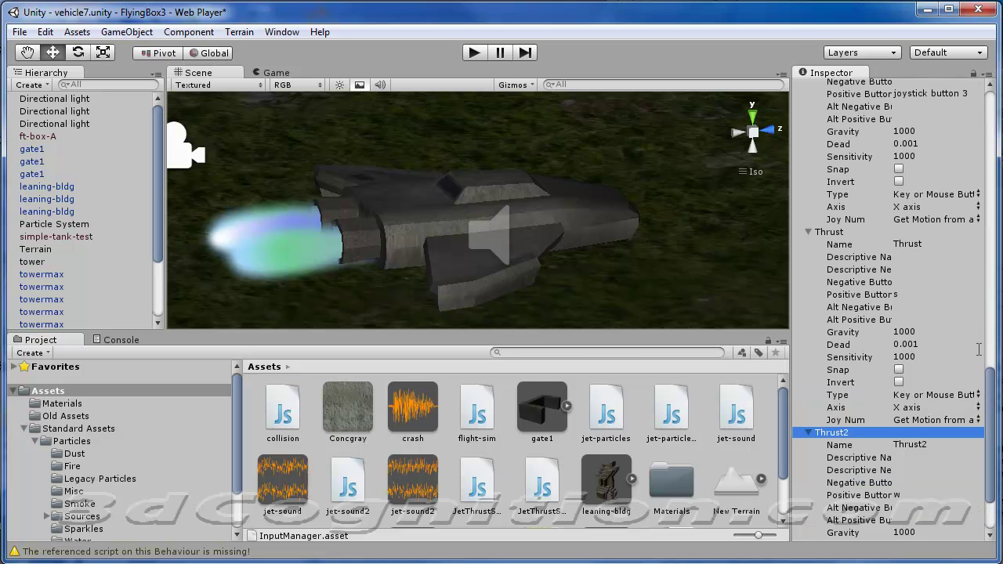
pyautogui.scroll(-3, 992, 406)
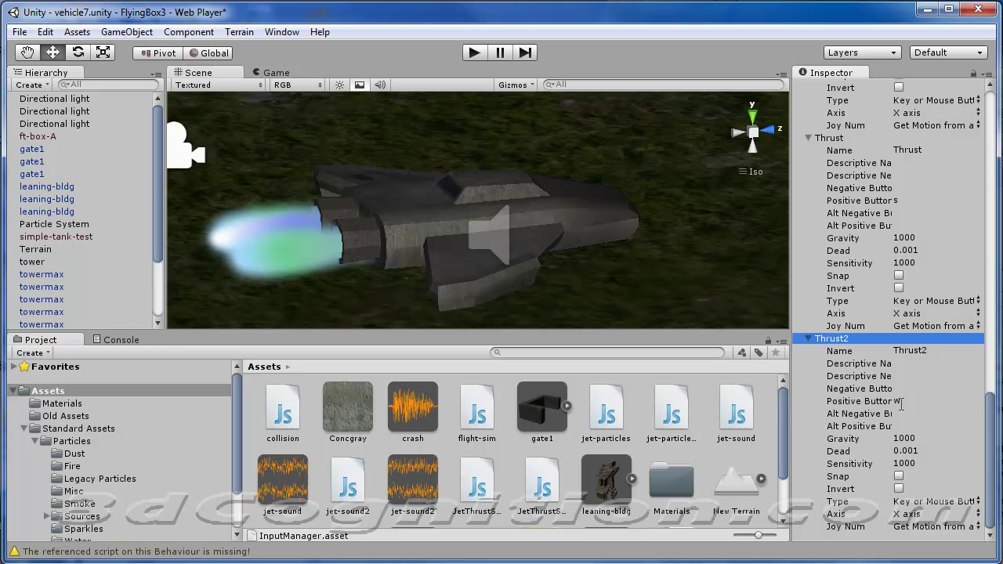
pyautogui.click(897, 401)
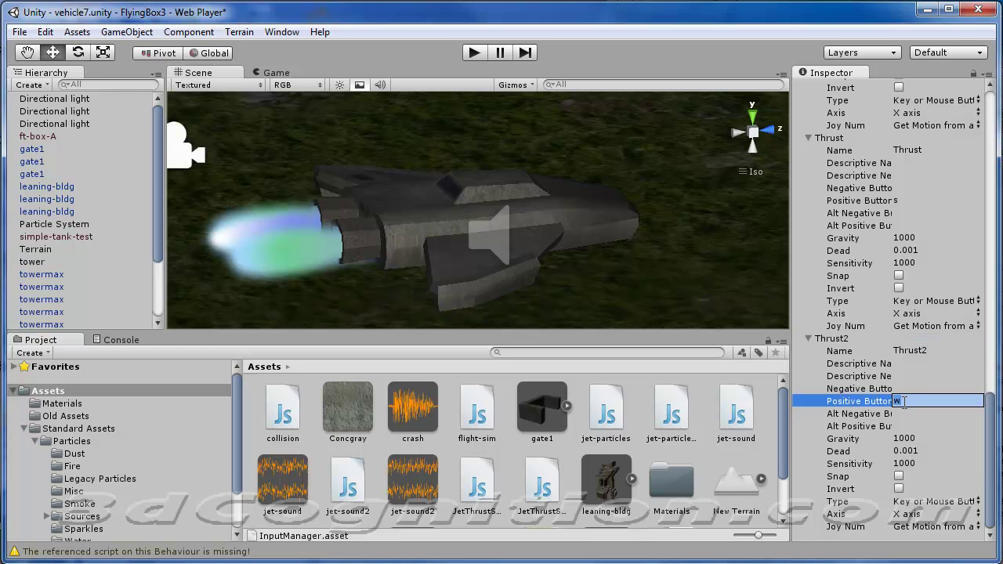
pyautogui.click(895, 514)
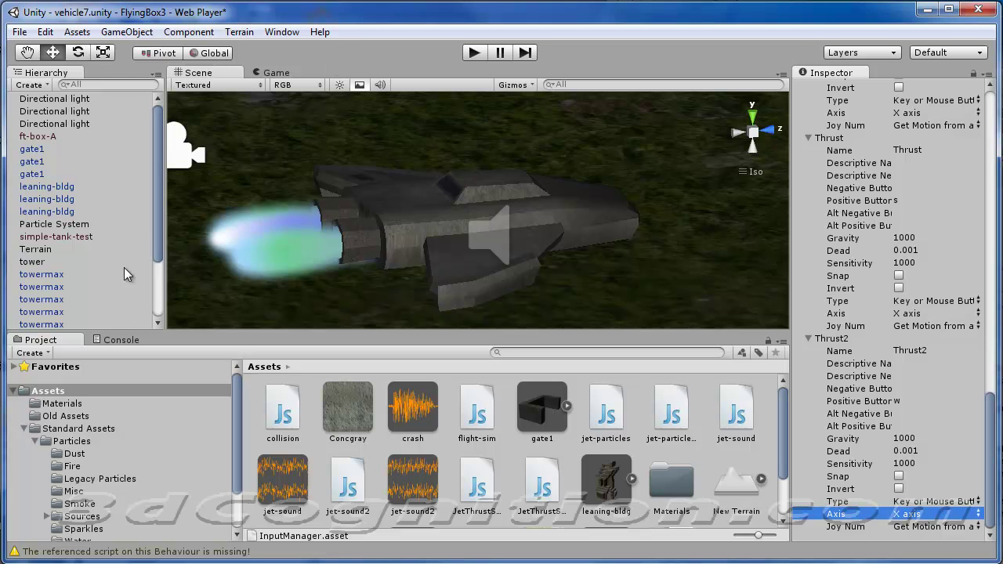
# Select veh6 and examine its Rigidbody drag, Mesh Collider, Audio Source and attached script components.
pyautogui.moveTo(158, 256); pyautogui.dragTo(157, 314)
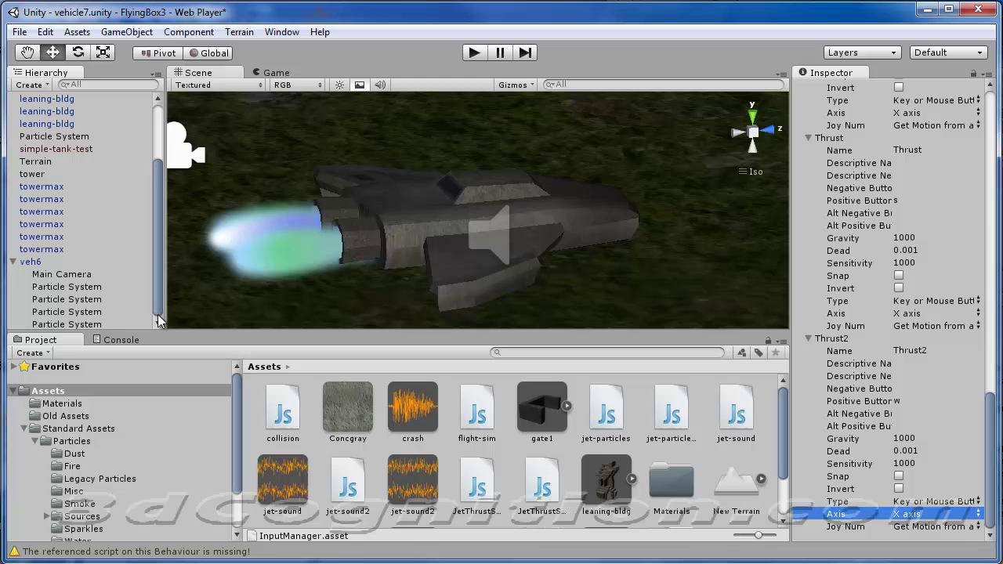
pyautogui.click(30, 263)
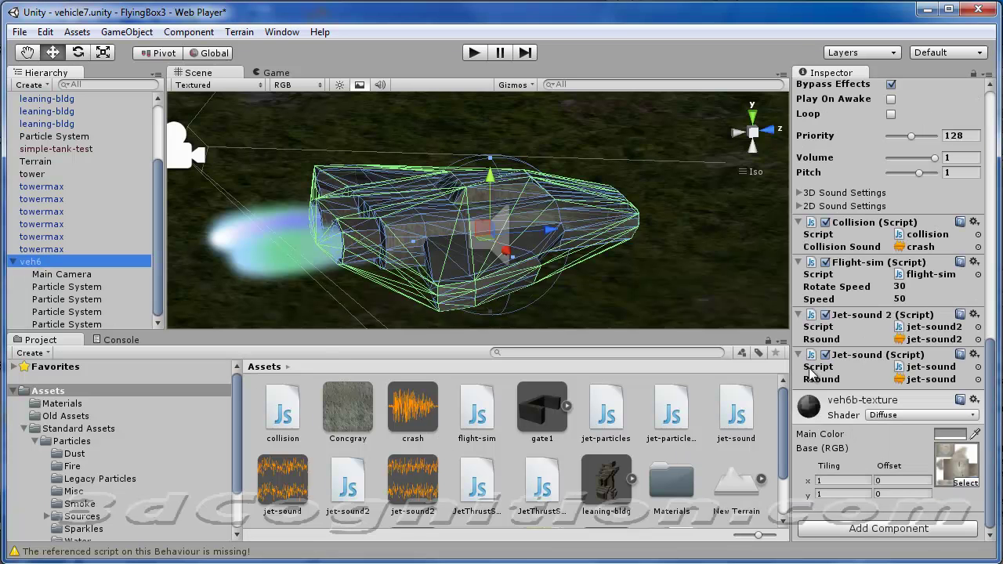
pyautogui.moveTo(992, 434); pyautogui.dragTo(997, 316)
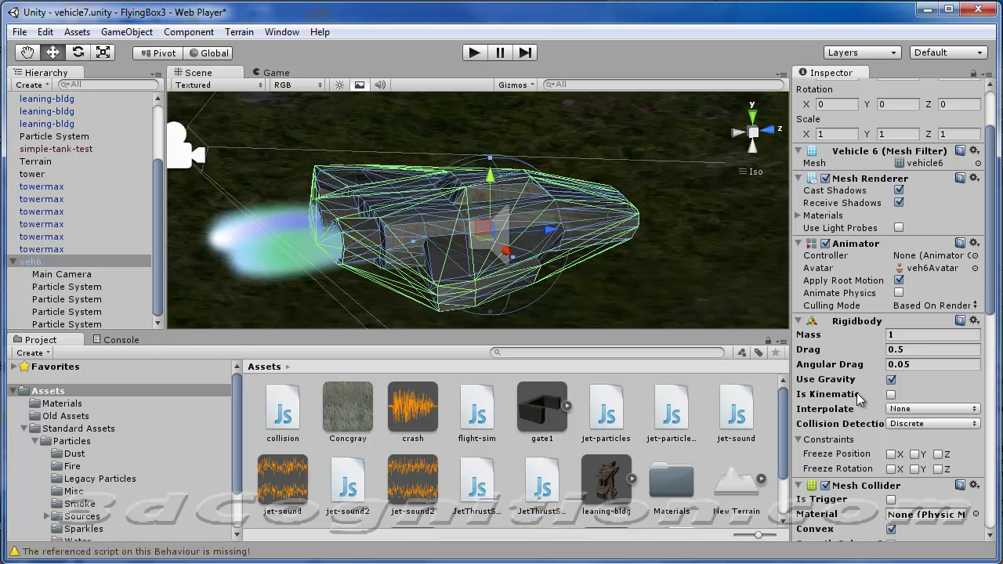
pyautogui.click(928, 348)
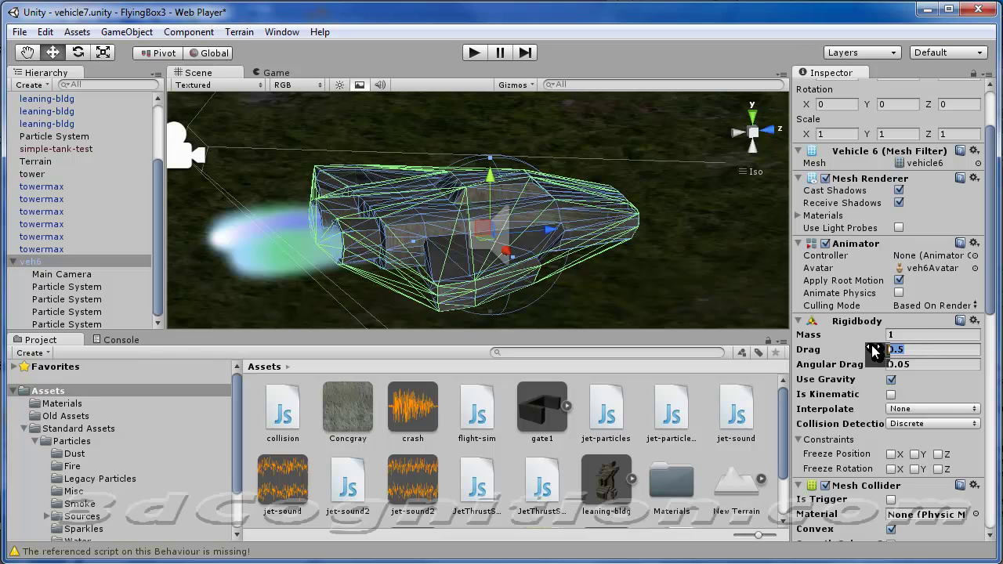
pyautogui.moveTo(992, 301); pyautogui.dragTo(997, 434)
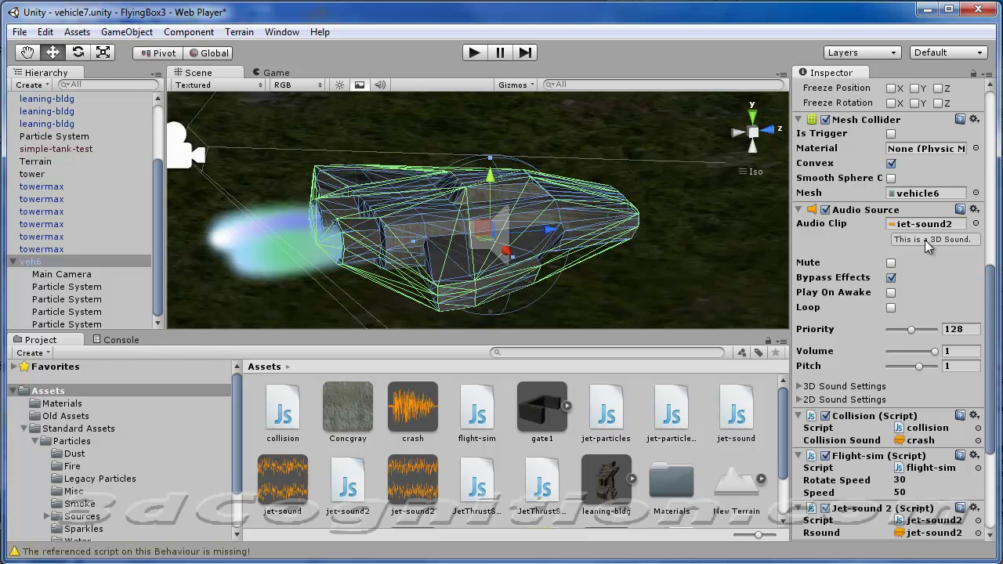
pyautogui.moveTo(996, 322); pyautogui.dragTo(997, 413)
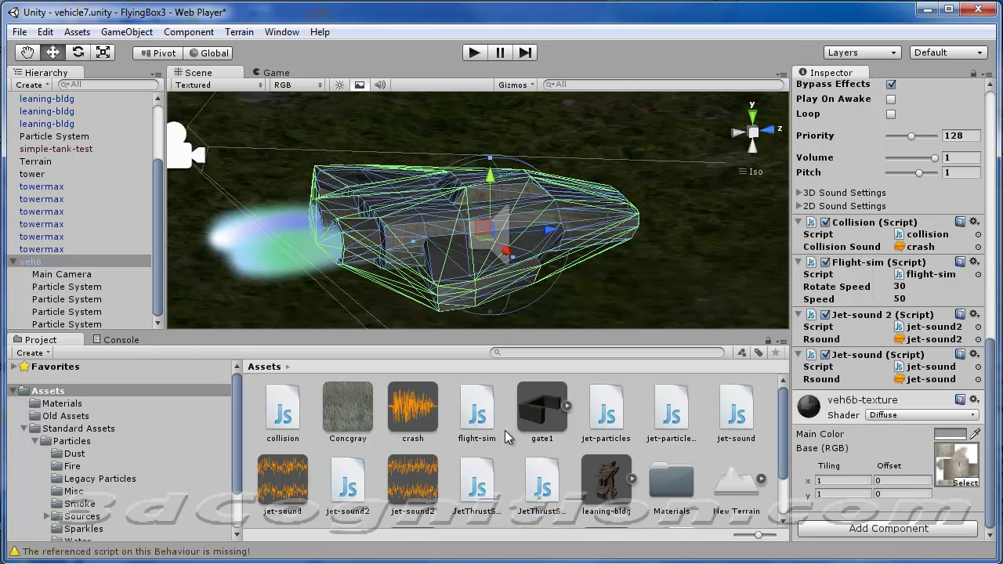
# View the collision script's code, try to attach it to veh6 and check the object's Collision component.
pyautogui.click(287, 415)
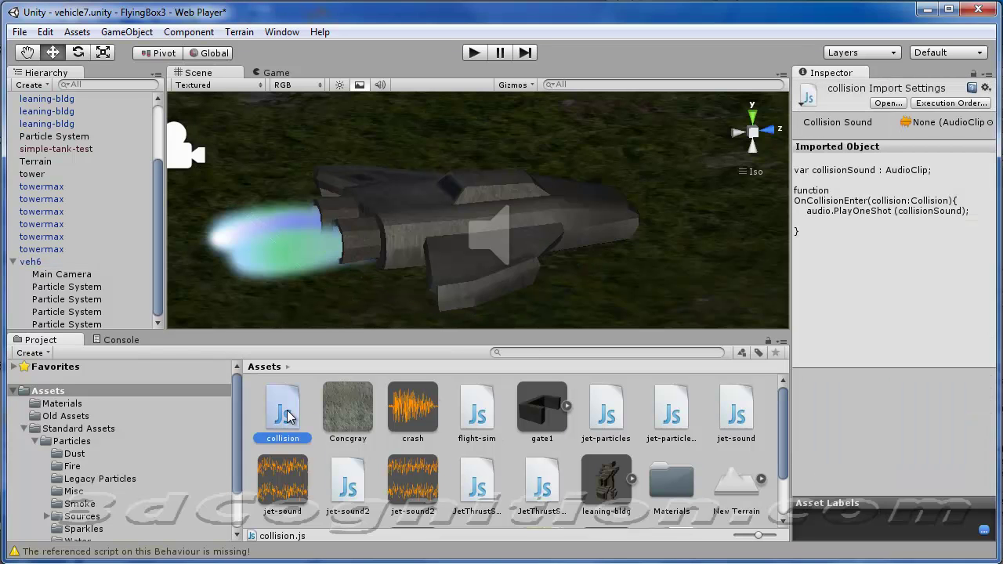
pyautogui.moveTo(289, 415); pyautogui.dragTo(52, 271)
pyautogui.click(28, 262)
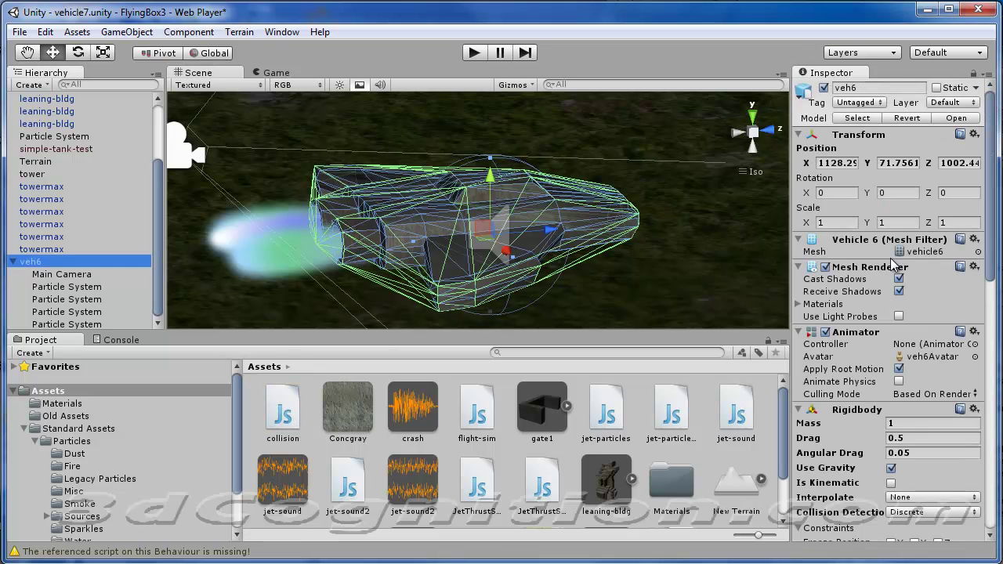
pyautogui.moveTo(992, 235); pyautogui.dragTo(994, 474)
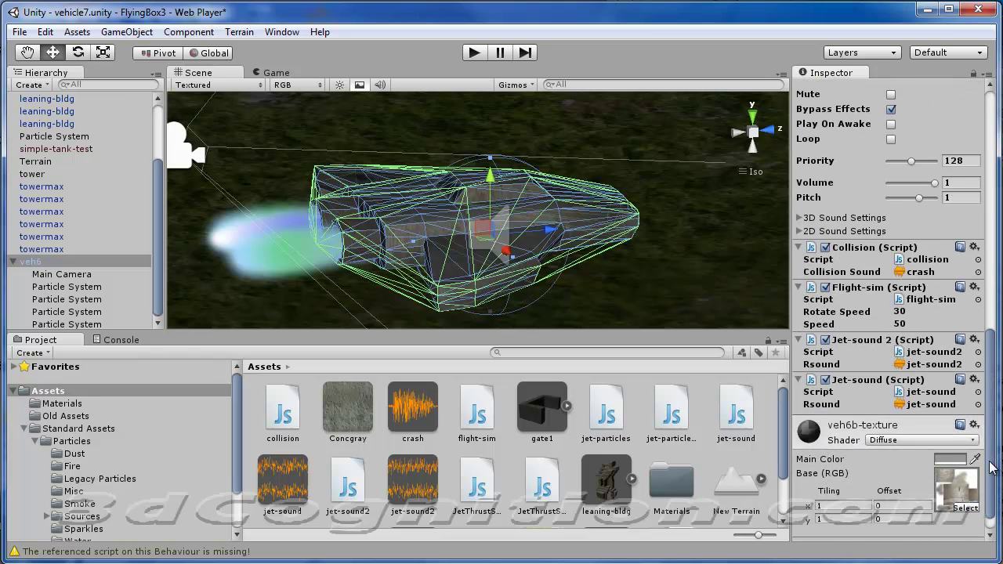
# Look through the audio clips available for veh6's Collision Sound and close the picker without changing the clip.
pyautogui.click(978, 272)
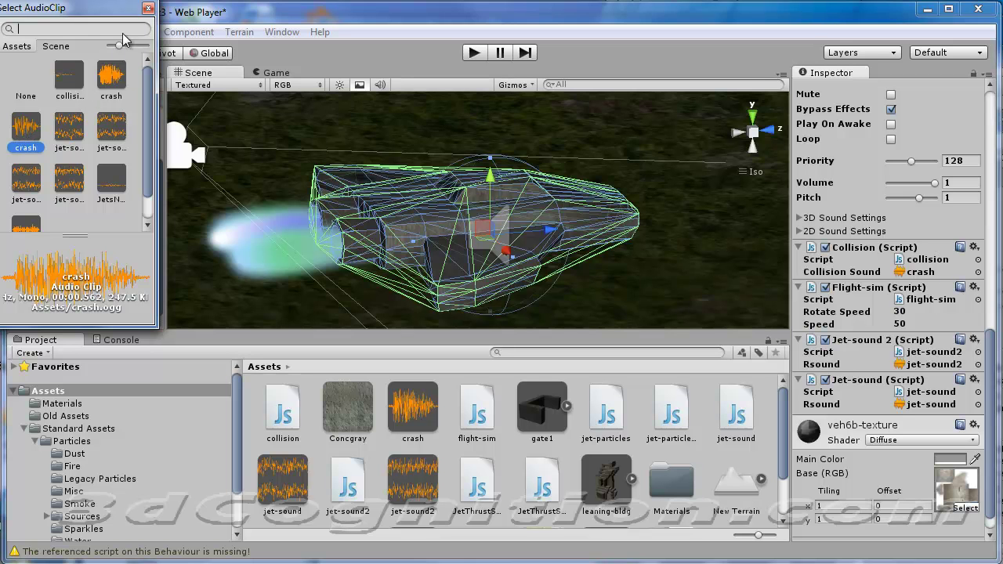
pyautogui.click(147, 8)
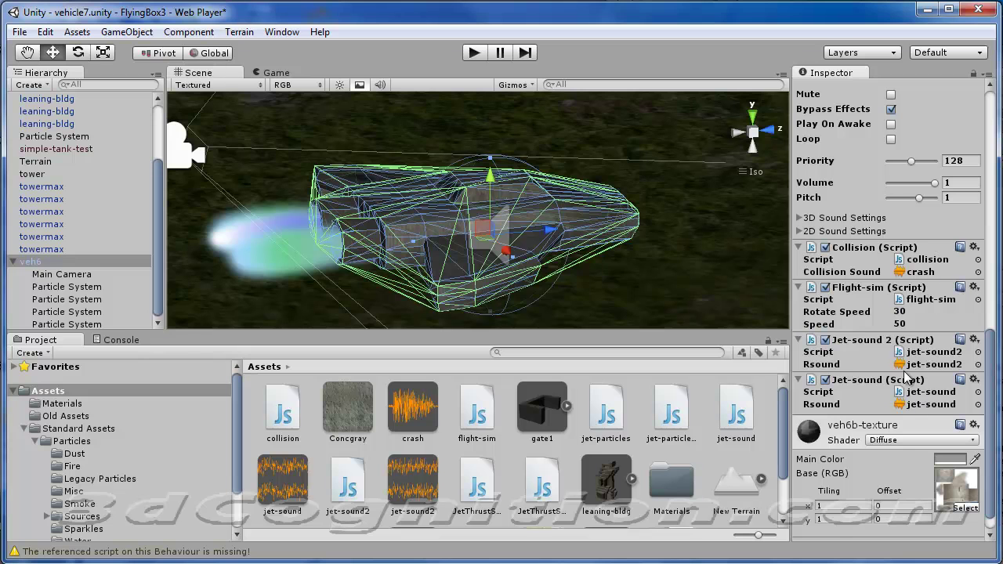
pyautogui.click(860, 290)
pyautogui.click(856, 302)
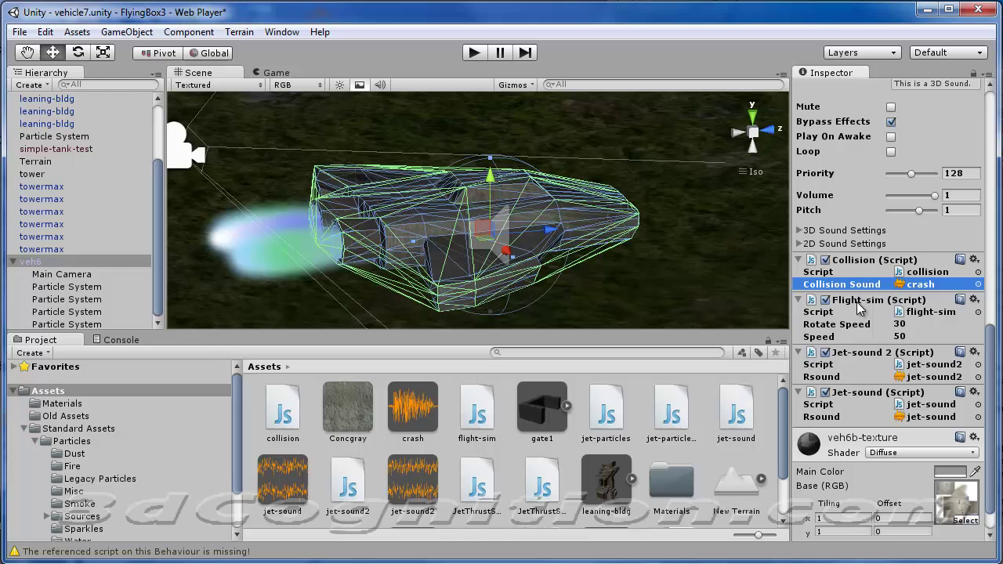
# Check the Flight-sim and jet-sound script components on veh6 and browse the audio clips for Jet-sound's Rsound.
pyautogui.click(478, 416)
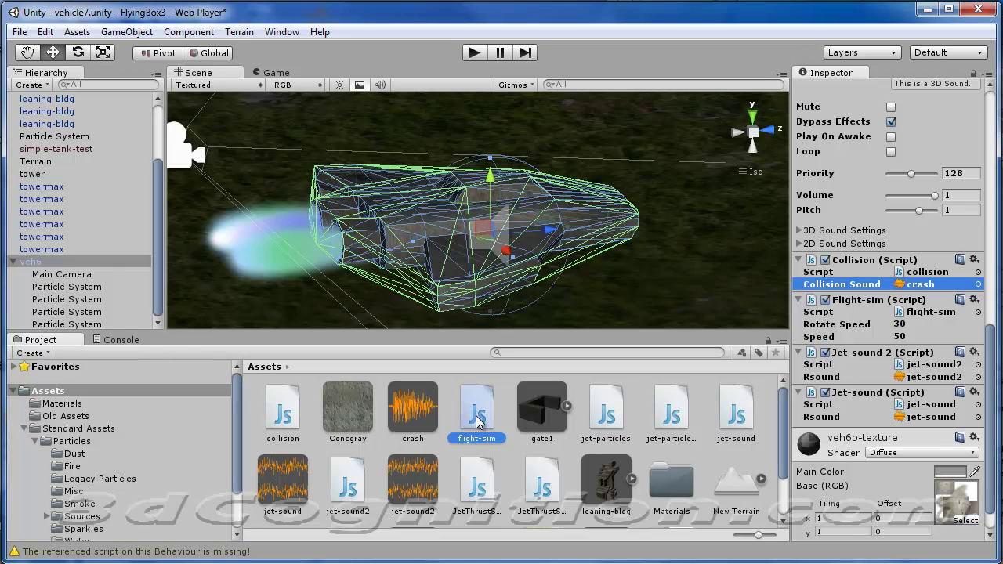
pyautogui.click(30, 261)
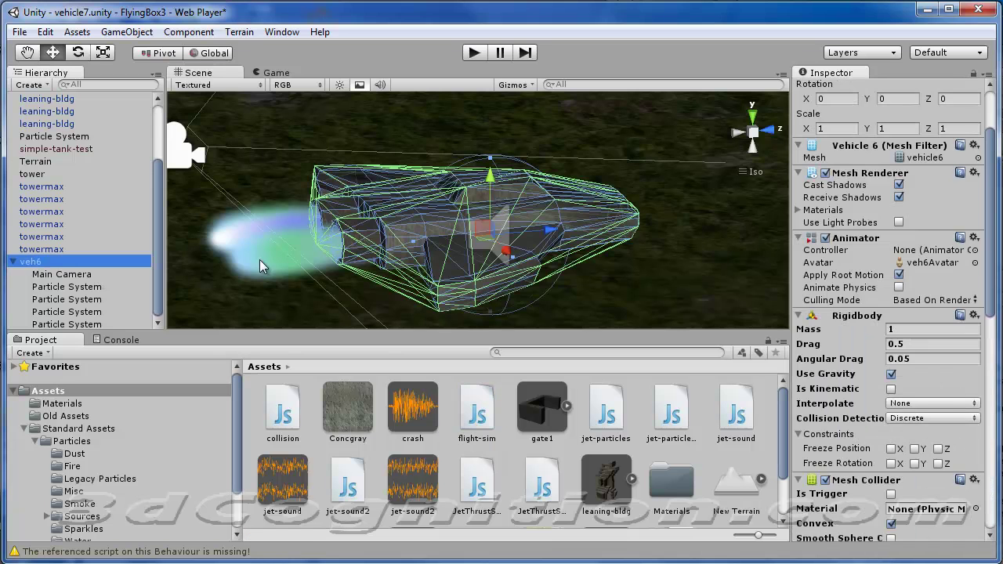
pyautogui.moveTo(994, 282); pyautogui.dragTo(1001, 473)
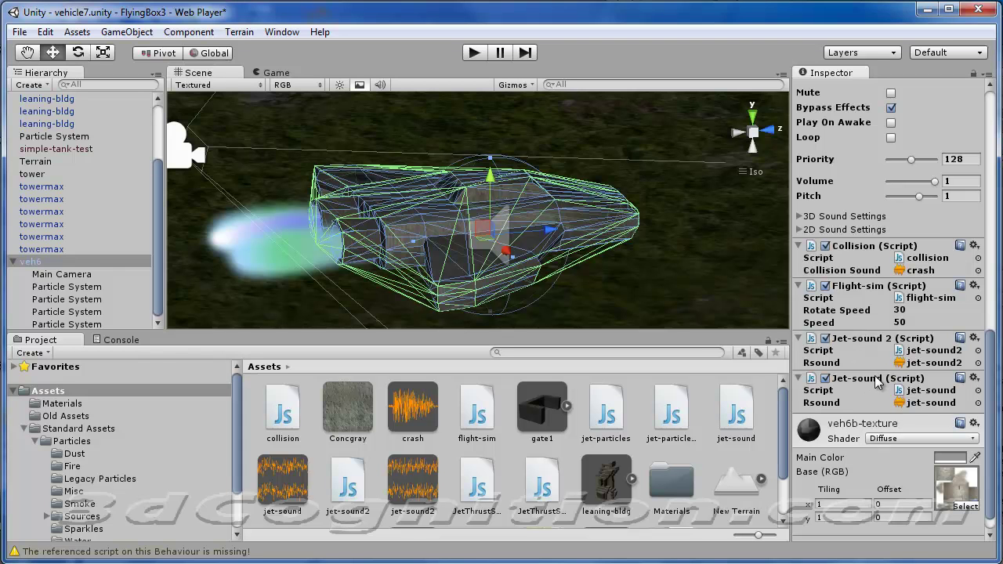
pyautogui.click(977, 402)
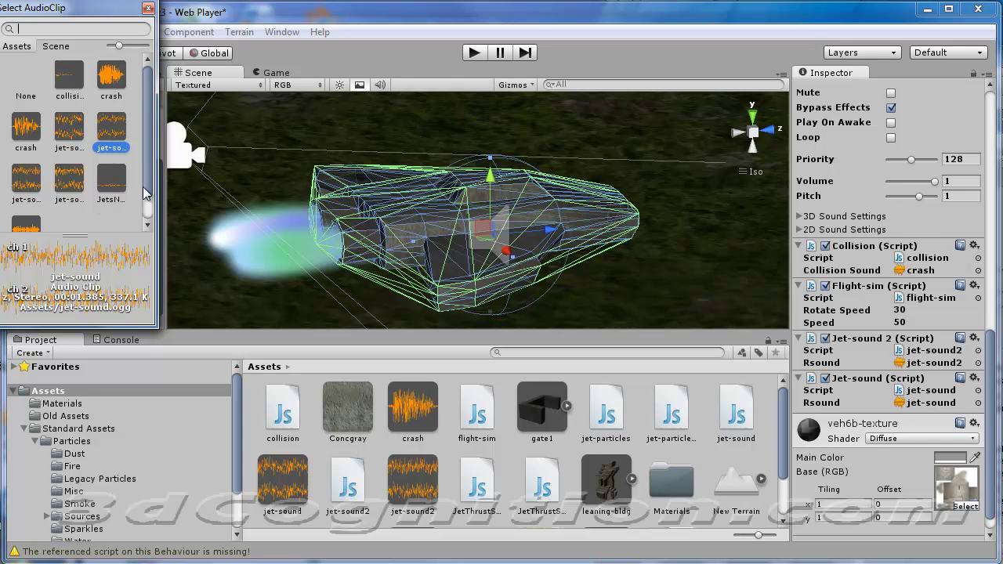
pyautogui.scroll(-1, 146, 202)
pyautogui.scroll(-1, 146, 202)
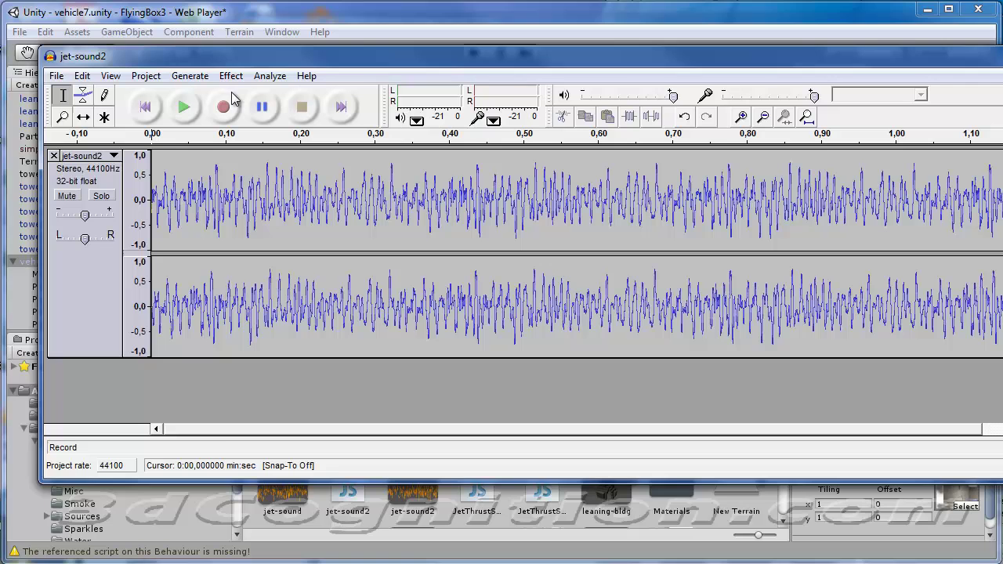
# Switch to the jet-sound2 project in Audacity, maximize its window and place the cursor at about 0.27 s in the waveform.
pyautogui.moveTo(251, 58); pyautogui.dragTo(212, 16)
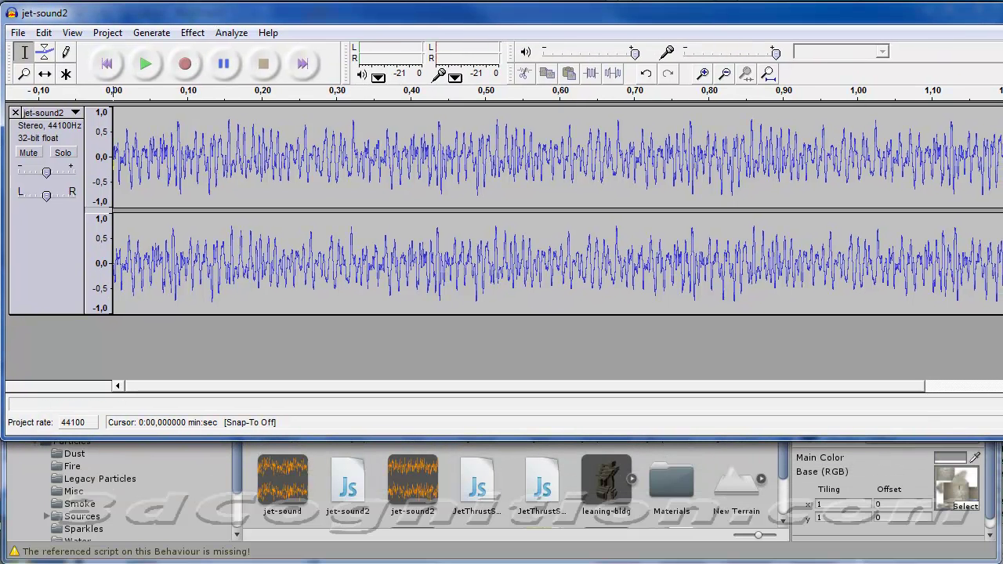
pyautogui.press('super+Up')
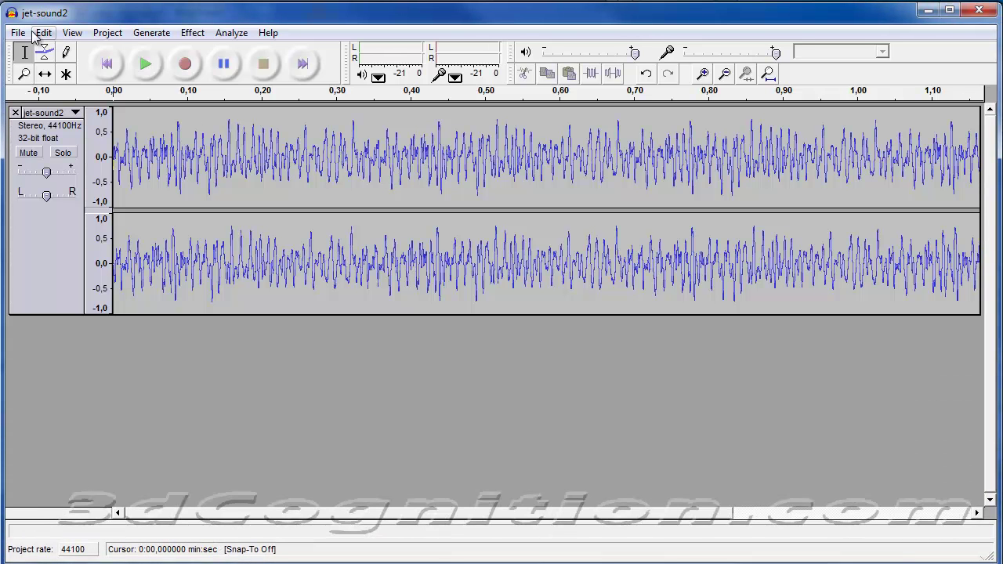
pyautogui.moveTo(152, 147); pyautogui.dragTo(317, 148)
pyautogui.click(317, 148)
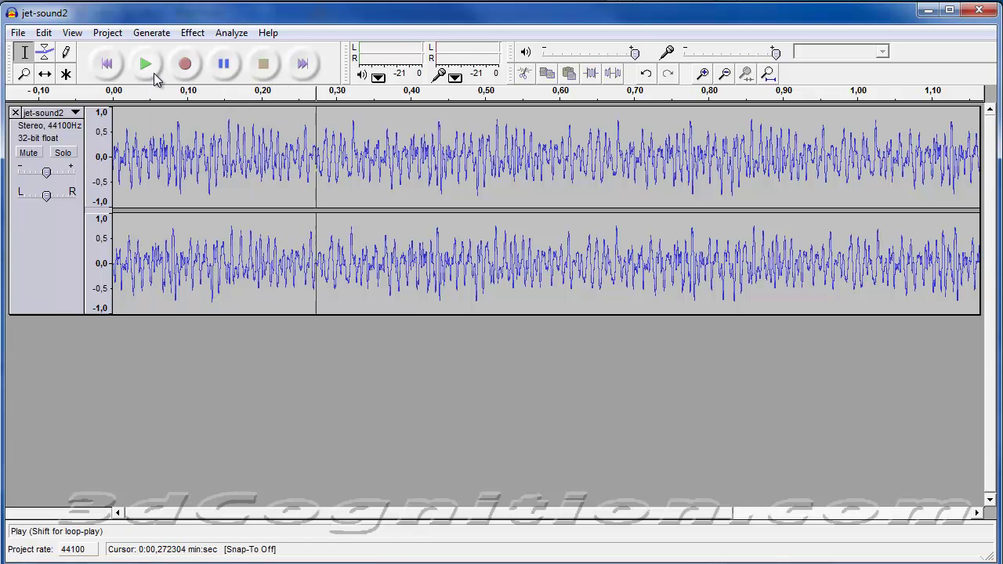
# Select about 0.19 to 0.47 s of the jet-sound2 track, review the available effects, clear the selection and view the export formats.
pyautogui.click(195, 33)
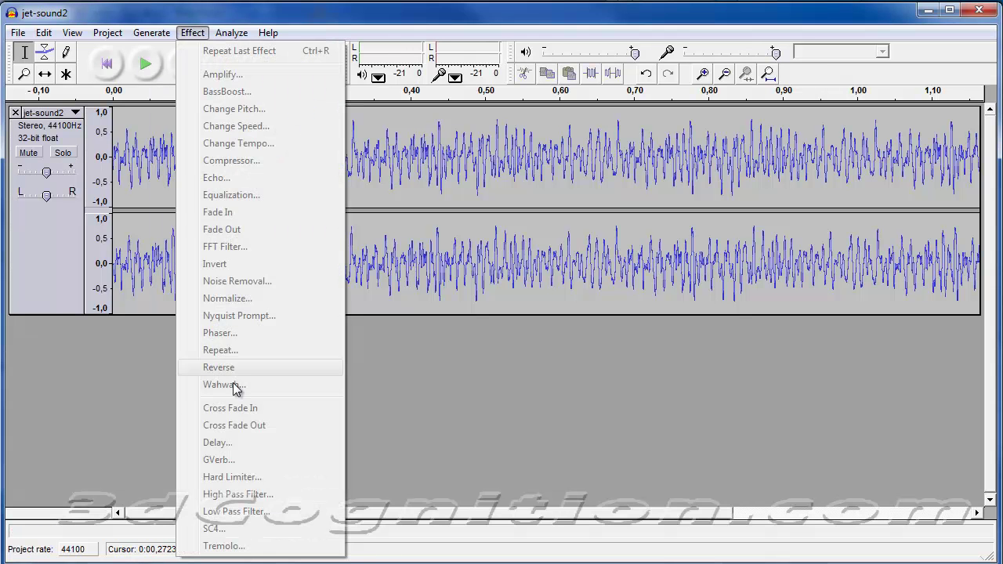
pyautogui.click(384, 169)
pyautogui.moveTo(253, 165); pyautogui.dragTo(465, 165)
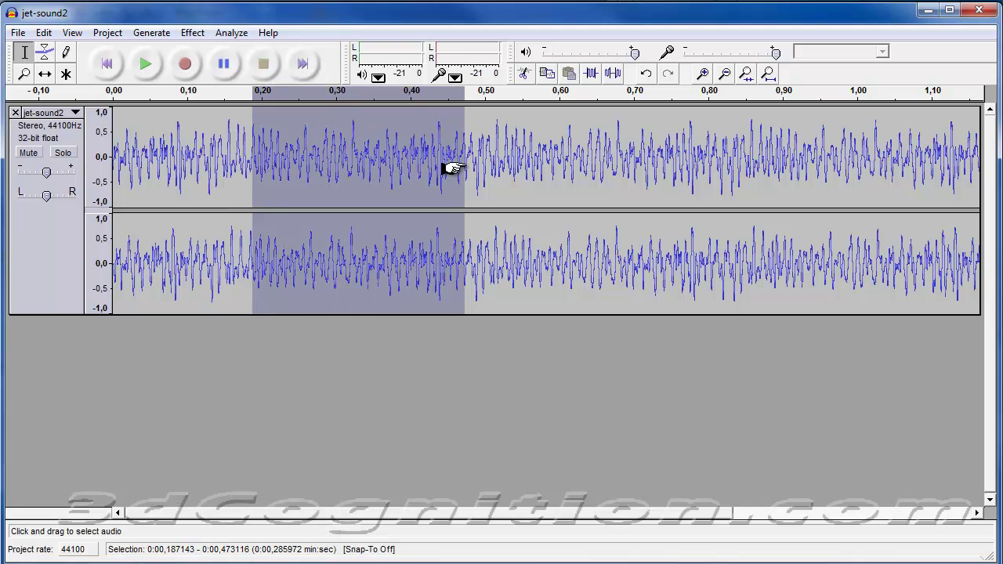
pyautogui.click(193, 32)
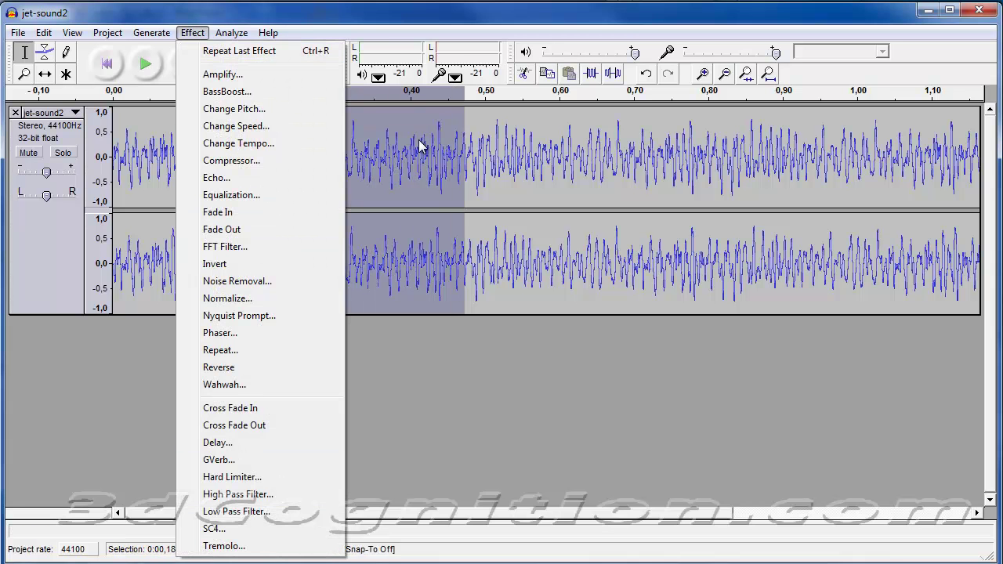
pyautogui.click(420, 148)
pyautogui.click(17, 33)
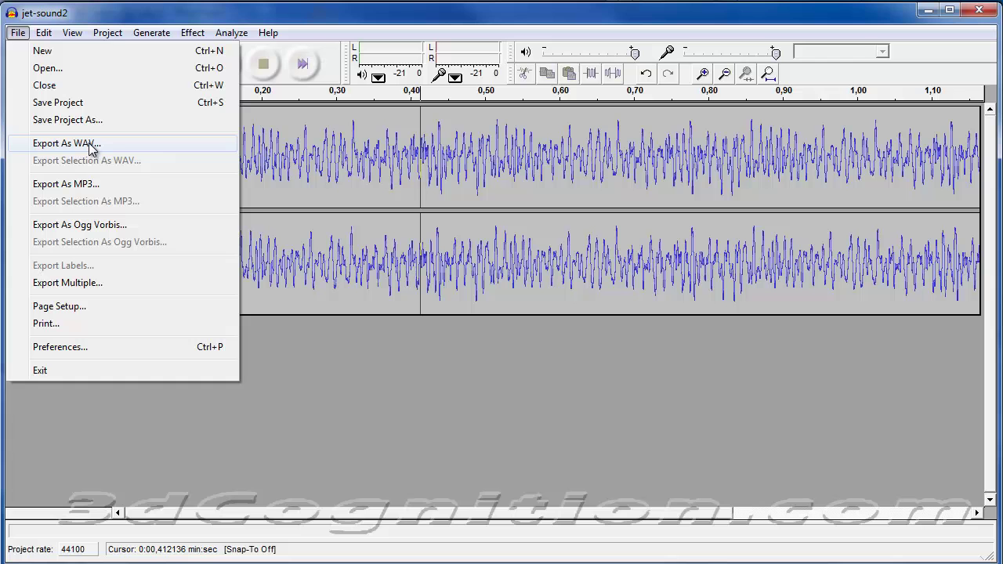
# Review the export formats for jet-sound2 and close the Audacity project without saving its changes, returning to Unity.
pyautogui.click(254, 196)
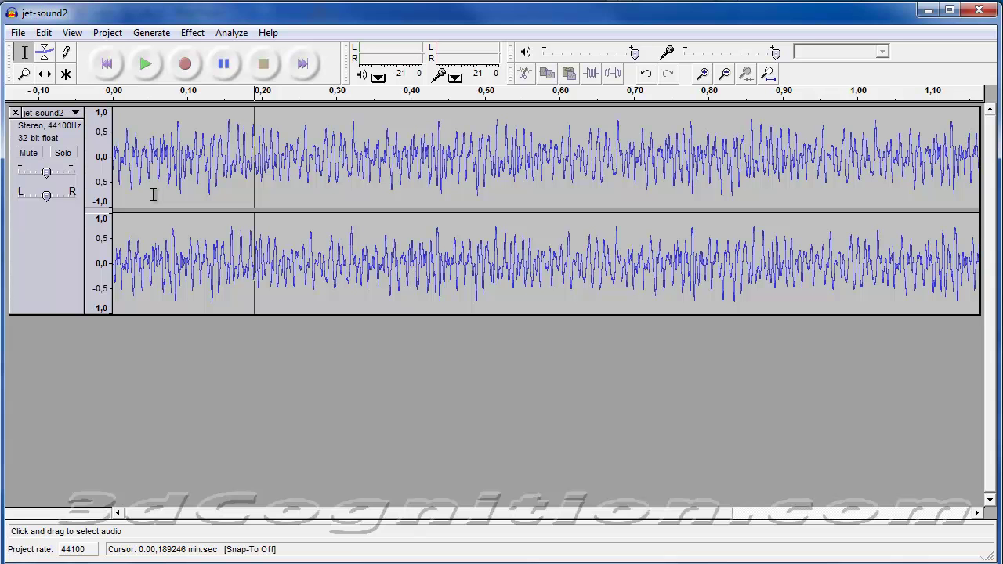
pyautogui.click(17, 32)
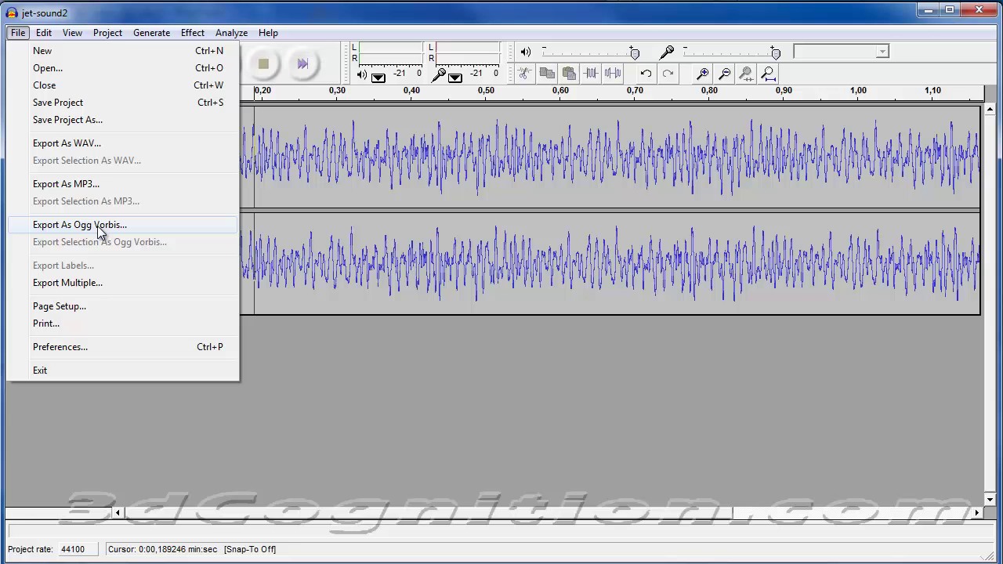
pyautogui.click(980, 11)
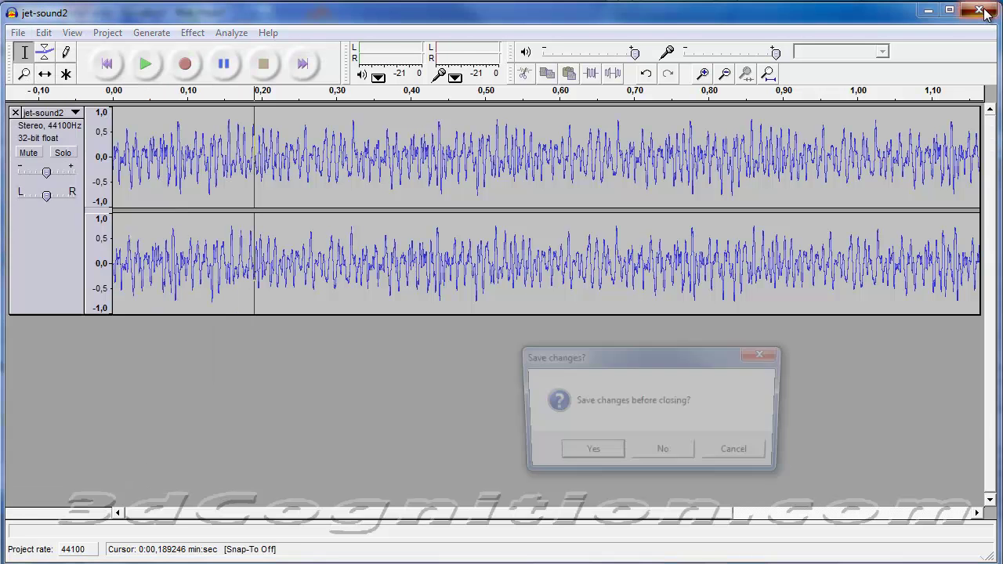
pyautogui.click(664, 455)
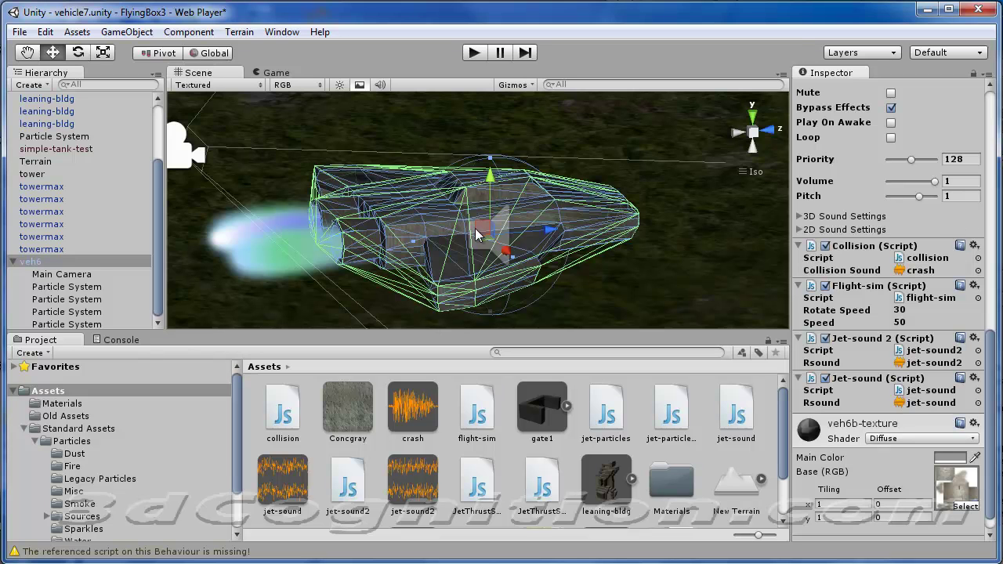
# Scale the third towermax building in the scene to X 10, Y 10 and Z 12.
pyautogui.scroll(-5, 475, 228)
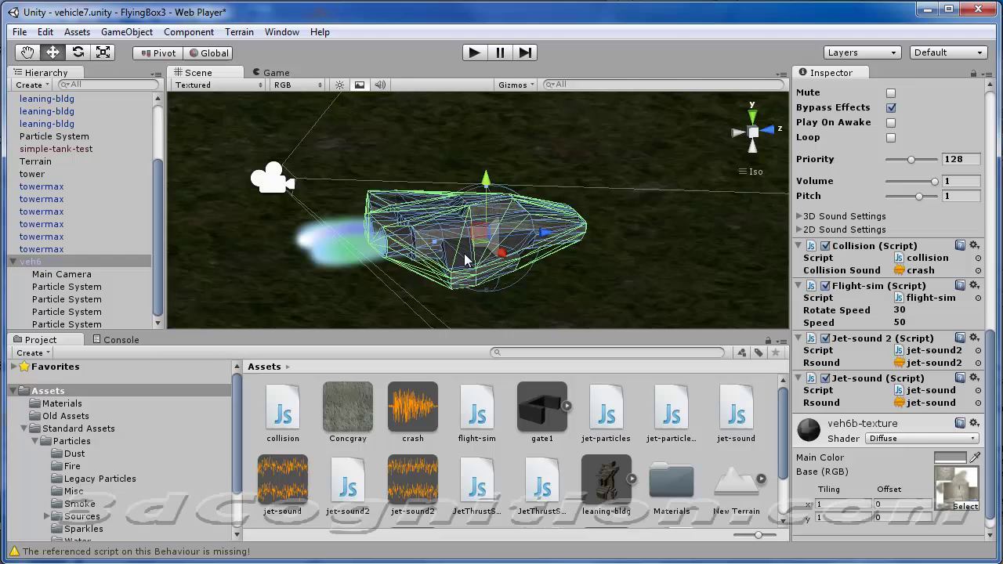
pyautogui.click(43, 212)
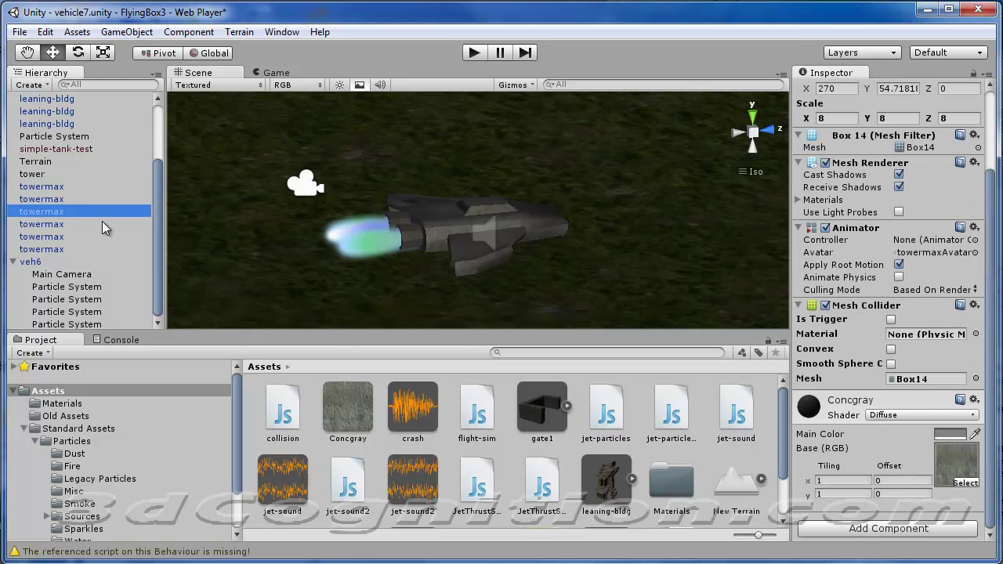
pyautogui.press('f')
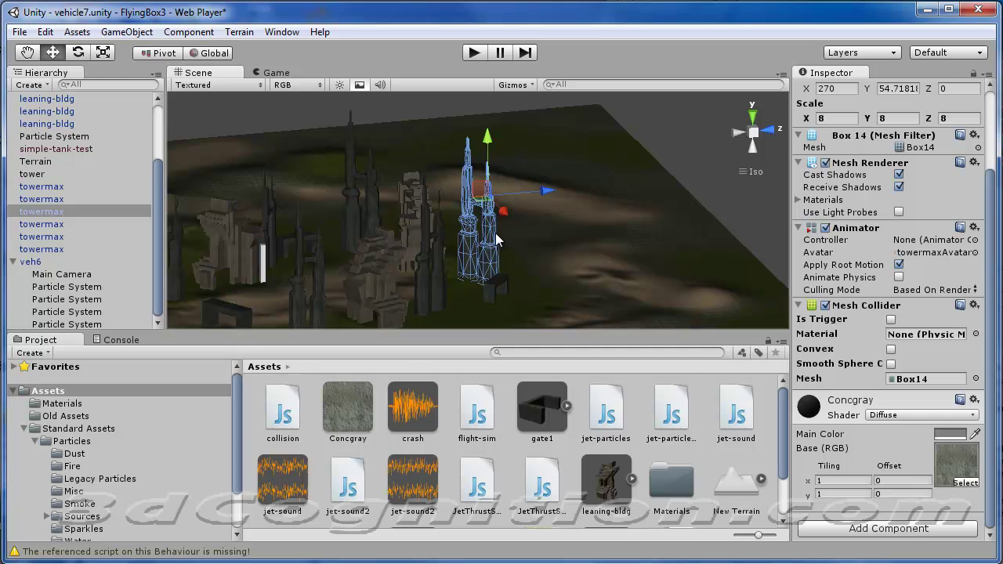
pyautogui.moveTo(491, 244); pyautogui.dragTo(607, 195, button='middle')
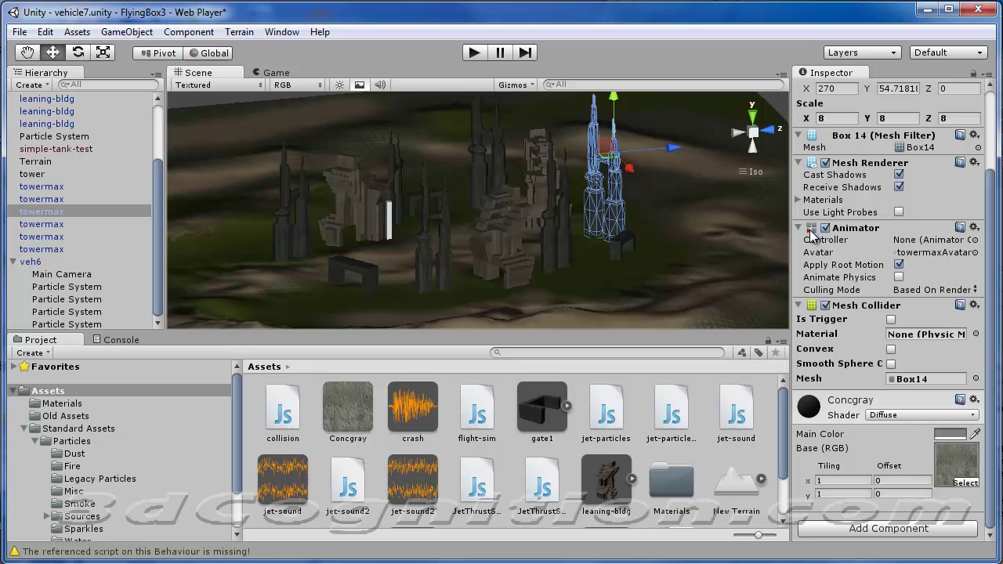
pyautogui.scroll(-3, 657, 221)
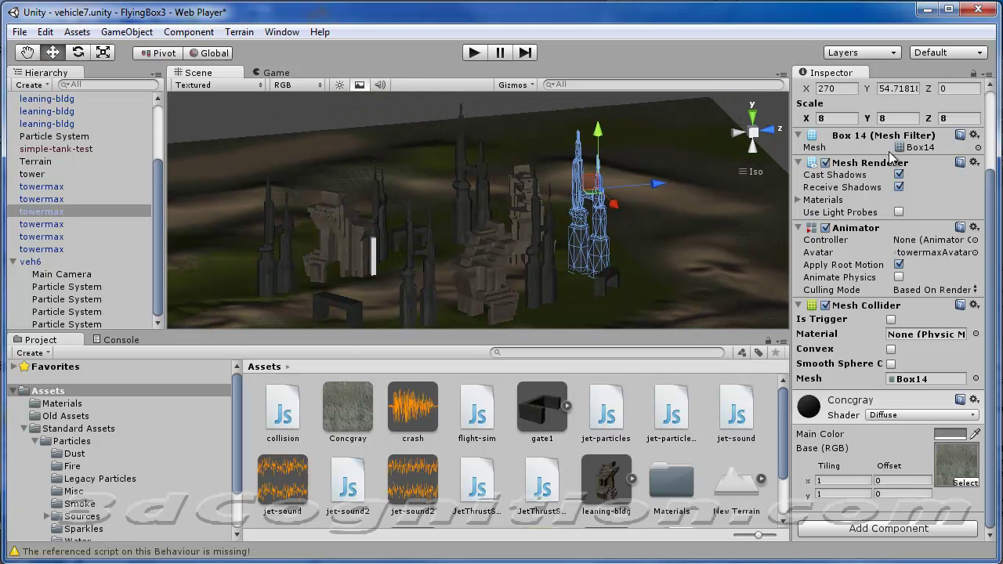
pyautogui.scroll(3, 991, 227)
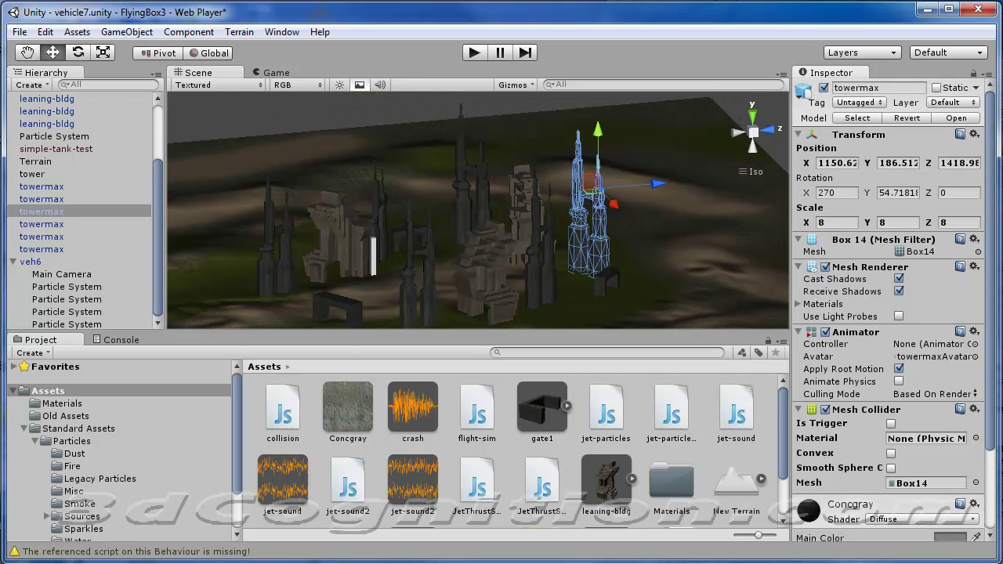
pyautogui.click(847, 224)
pyautogui.write('10')
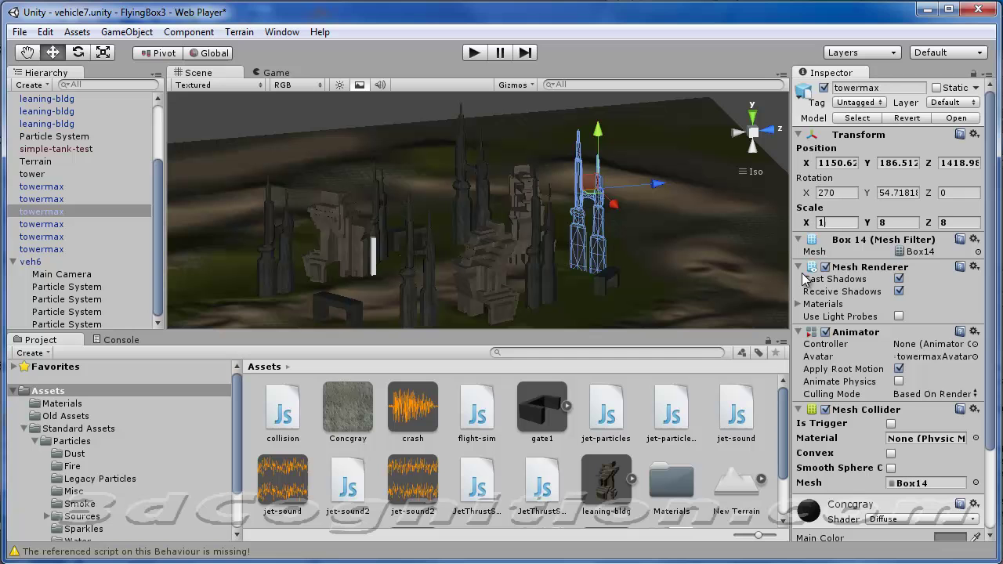
pyautogui.click(894, 224)
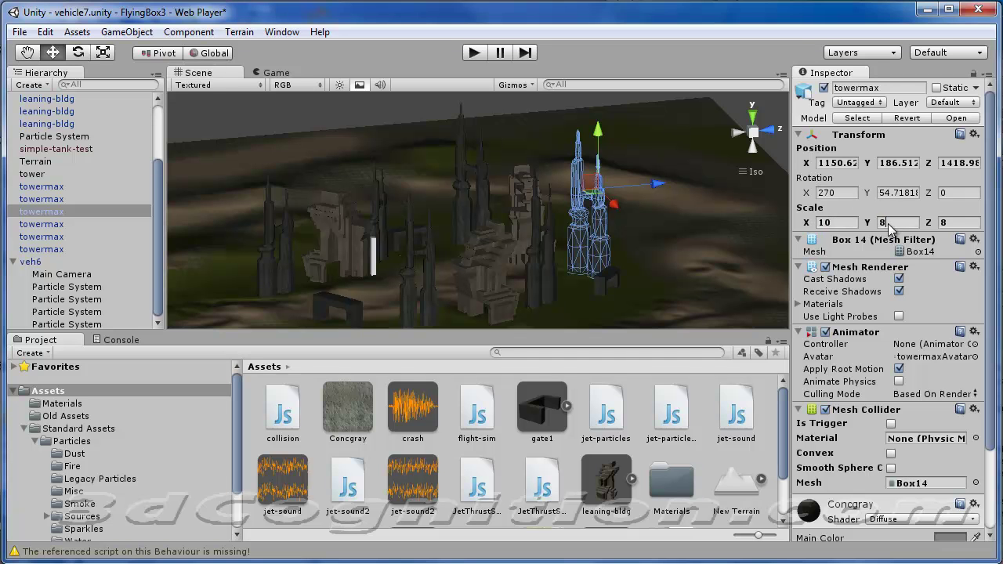
pyautogui.write('10')
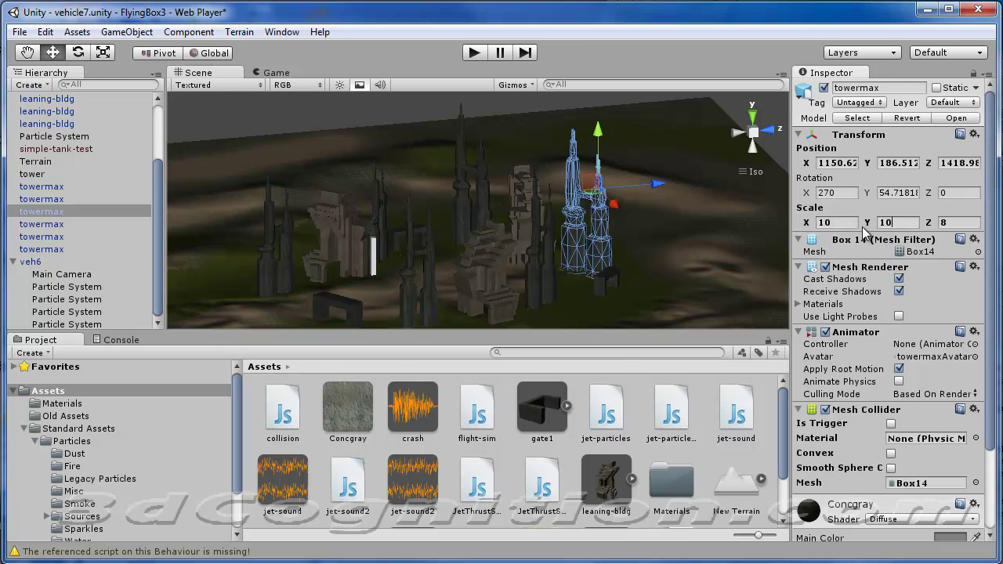
pyautogui.click(949, 223)
pyautogui.write('12')
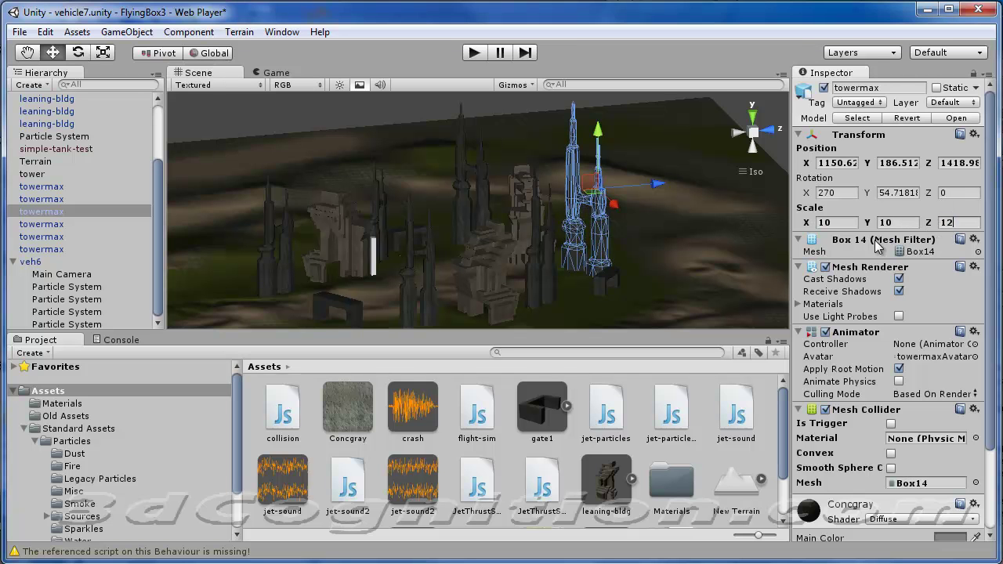
# Raise the enlarged towermax to a Y position of about 276 and rotate it about the Y axis to about 65.3 degrees.
pyautogui.moveTo(599, 137); pyautogui.dragTo(598, 100)
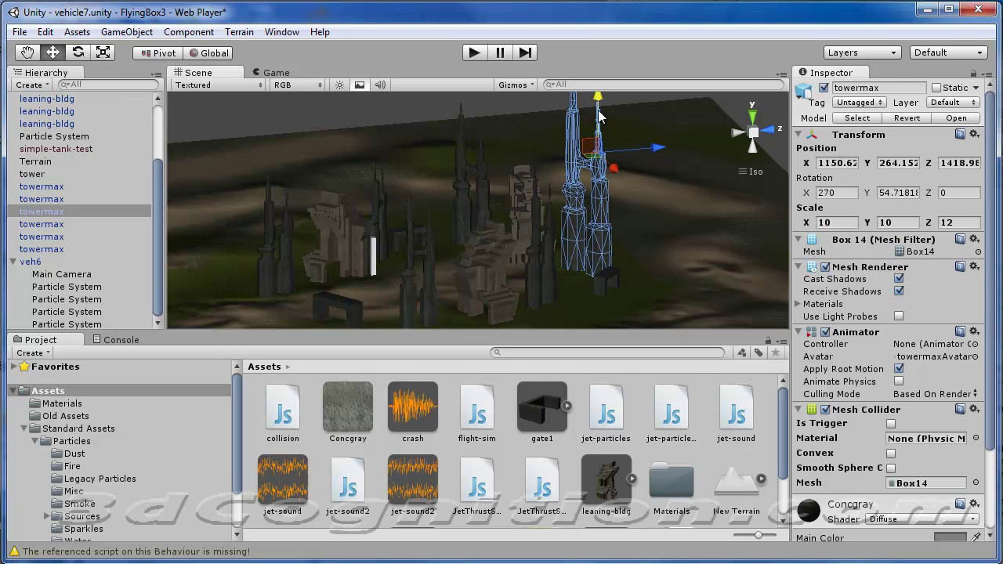
pyautogui.moveTo(602, 110)
pyautogui.mouseDown()
pyautogui.moveTo(599, 78)
pyautogui.moveTo(598, 96)
pyautogui.mouseUp()
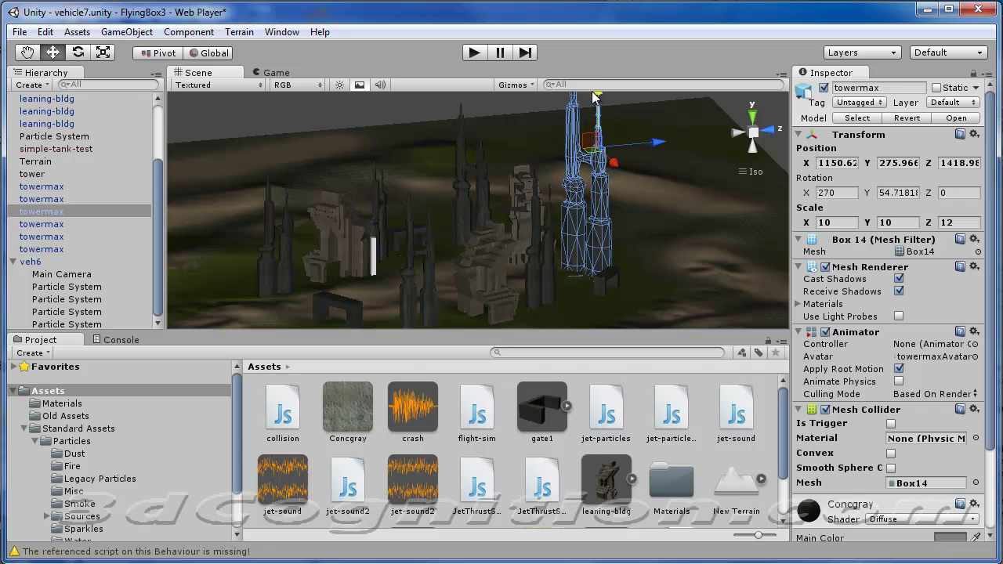
pyautogui.click(78, 51)
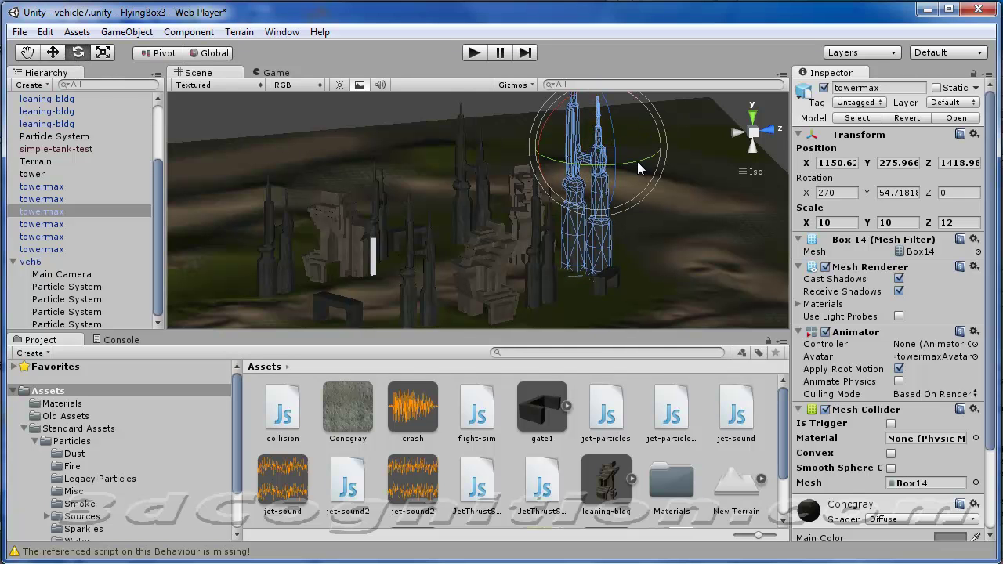
pyautogui.moveTo(637, 161); pyautogui.dragTo(619, 159)
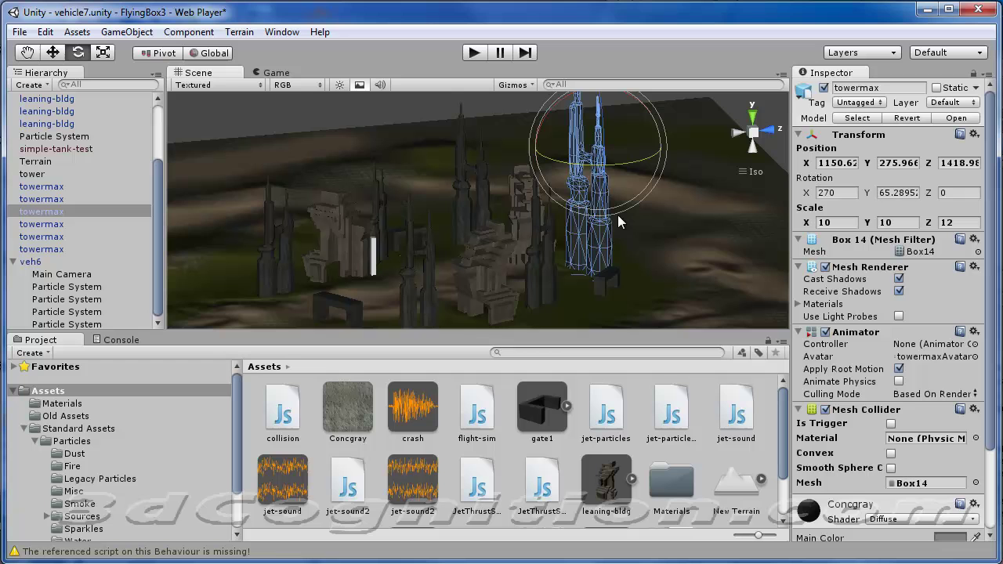
pyautogui.keyDown('alt'); pyautogui.moveTo(631, 232); pyautogui.dragTo(641, 253); pyautogui.keyUp('alt')
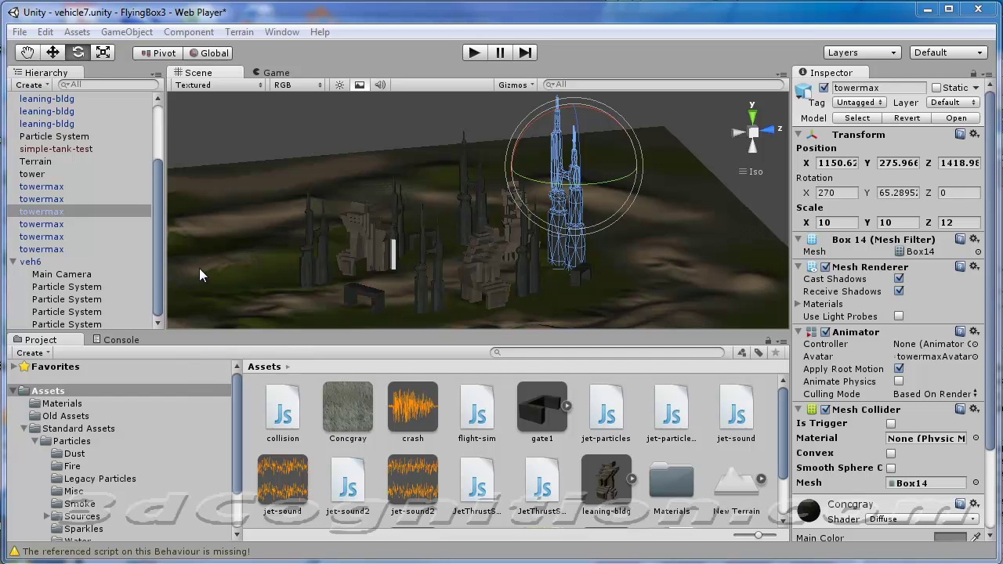
# Open the Build Settings and examine the Web Player's player settings, including default screen width and height and the available WebPlayer templates.
pyautogui.click(19, 33)
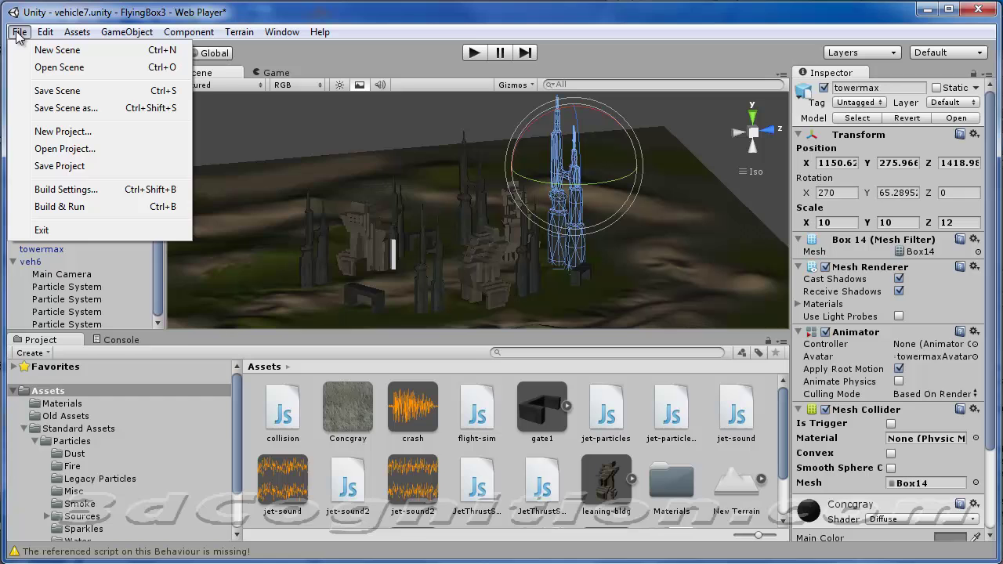
pyautogui.click(66, 189)
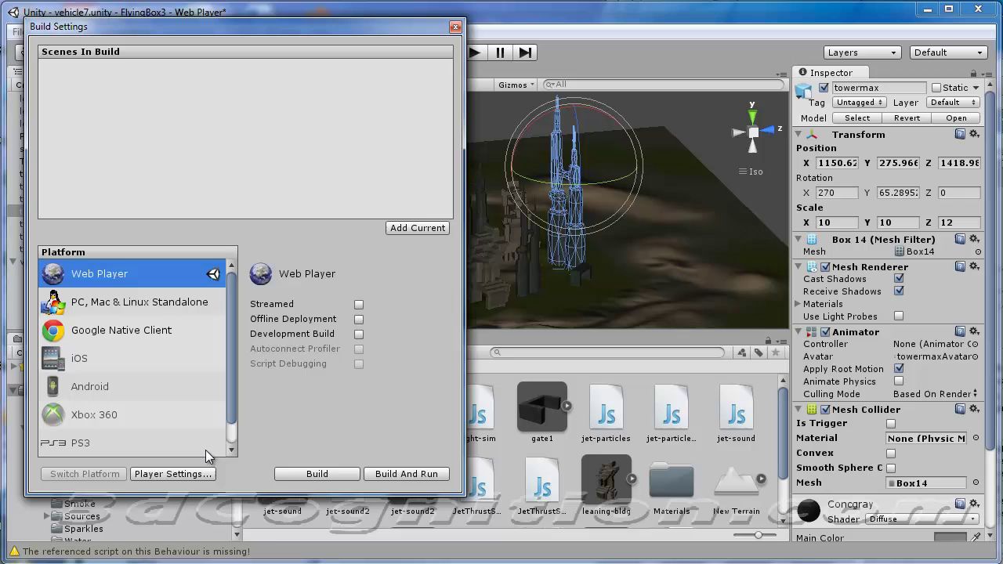
pyautogui.click(162, 474)
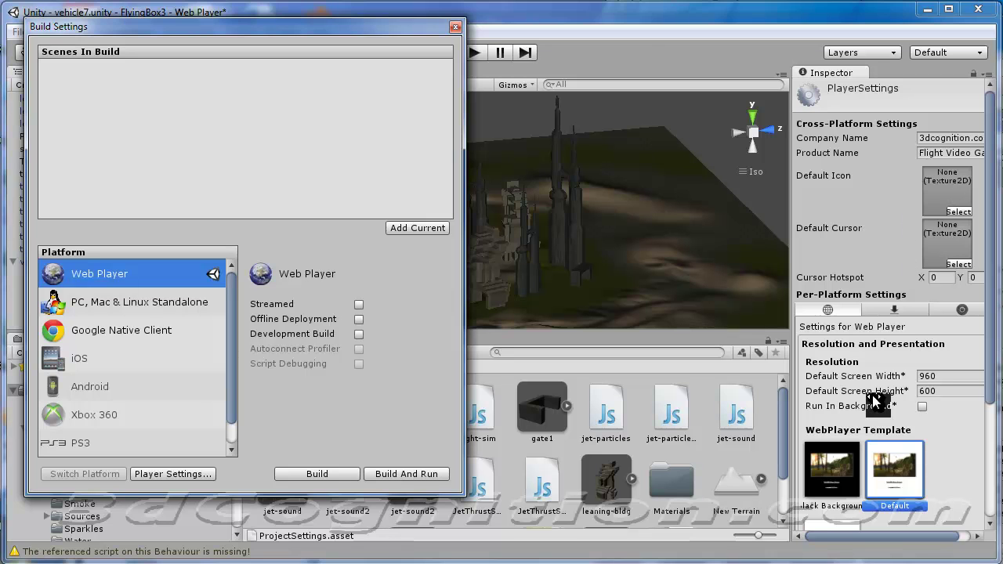
pyautogui.click(957, 373)
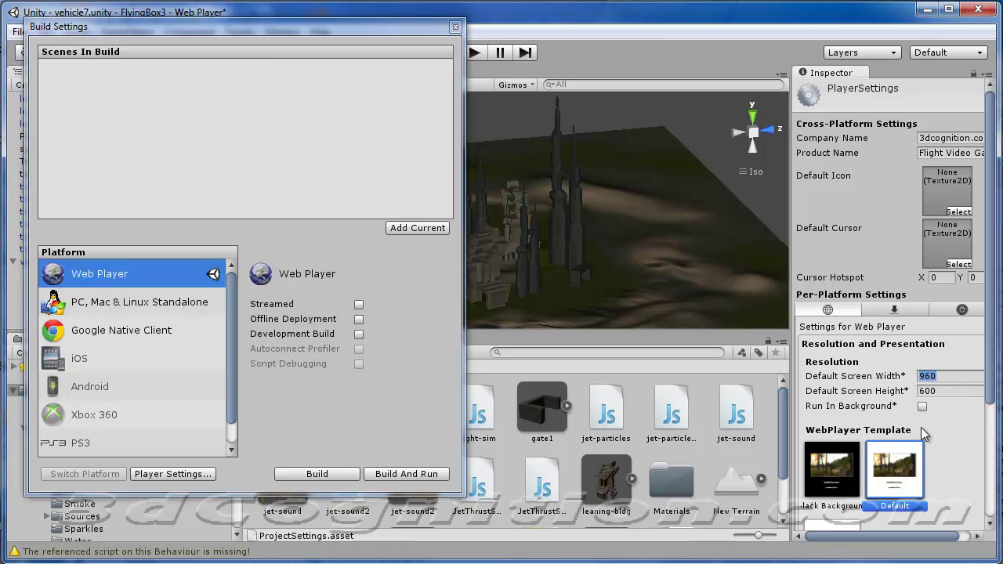
pyautogui.click(959, 389)
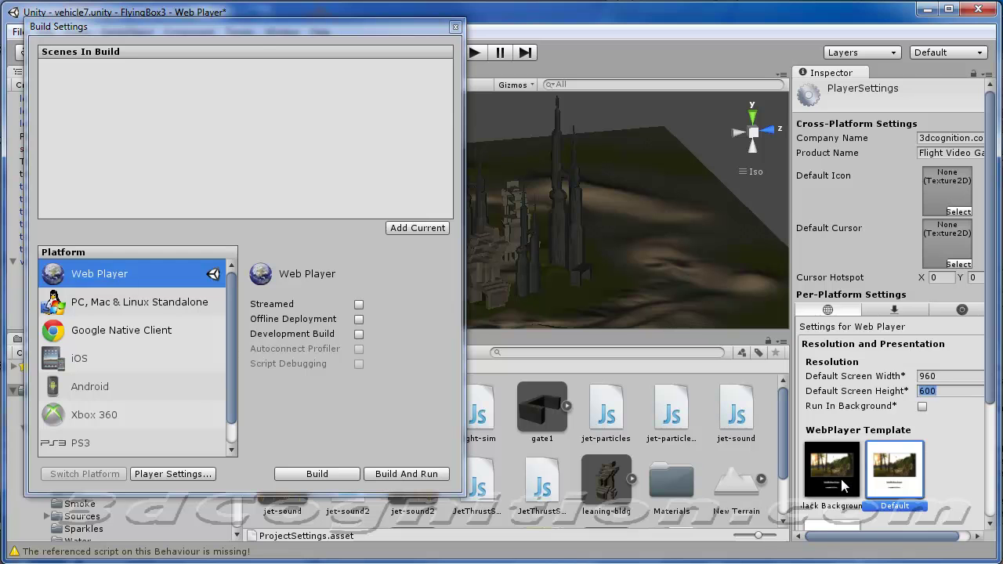
pyautogui.moveTo(989, 392); pyautogui.dragTo(989, 519)
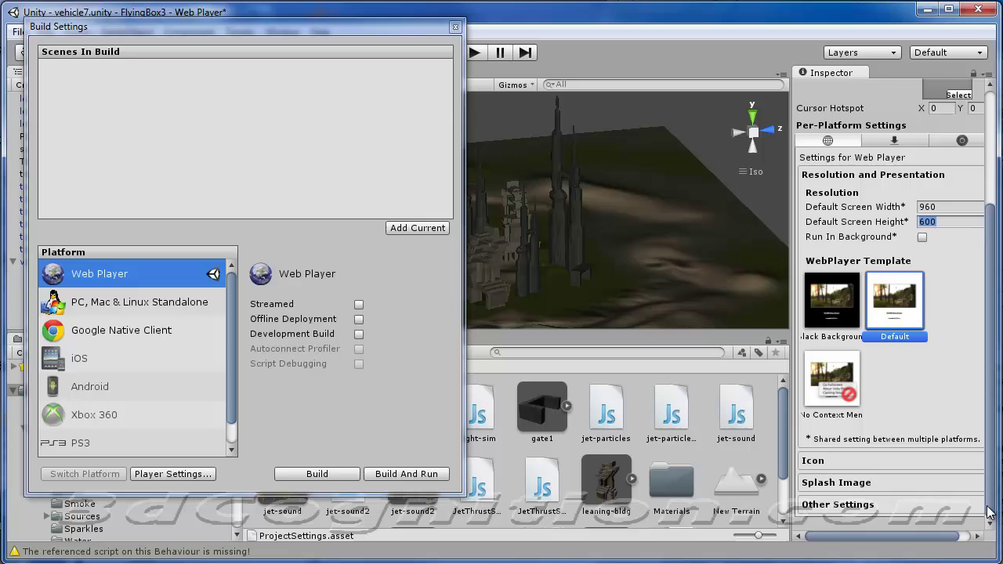
pyautogui.scroll(8, 990, 513)
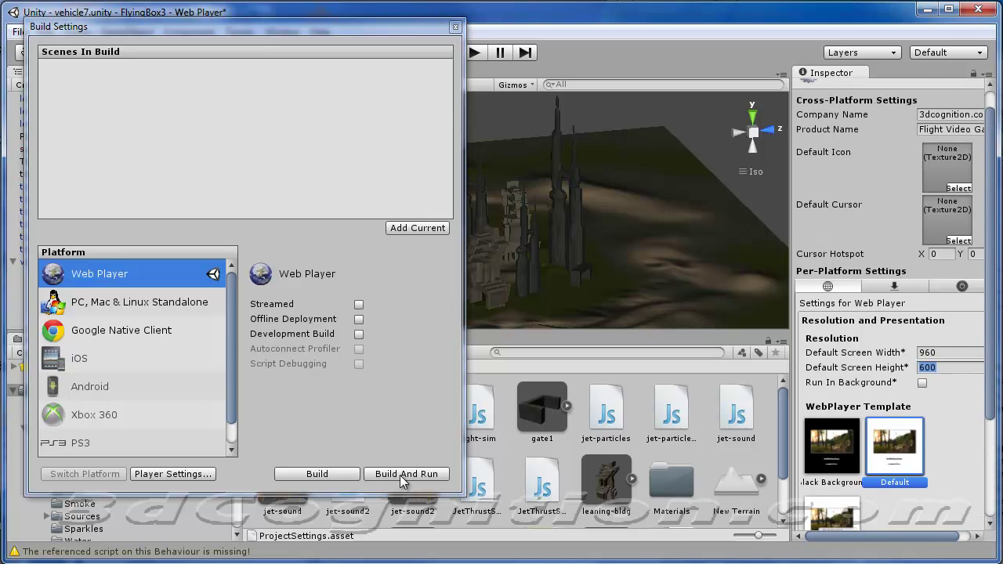